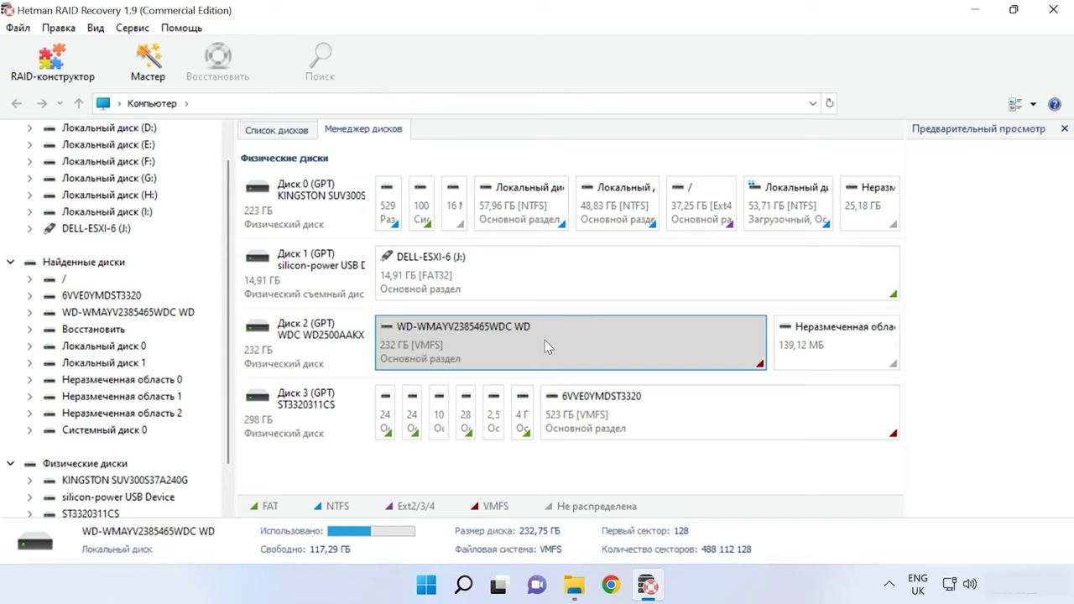
Step: Run a quick scan on the 232 GB VMFS partition of Disk 2
right_click(545, 346)
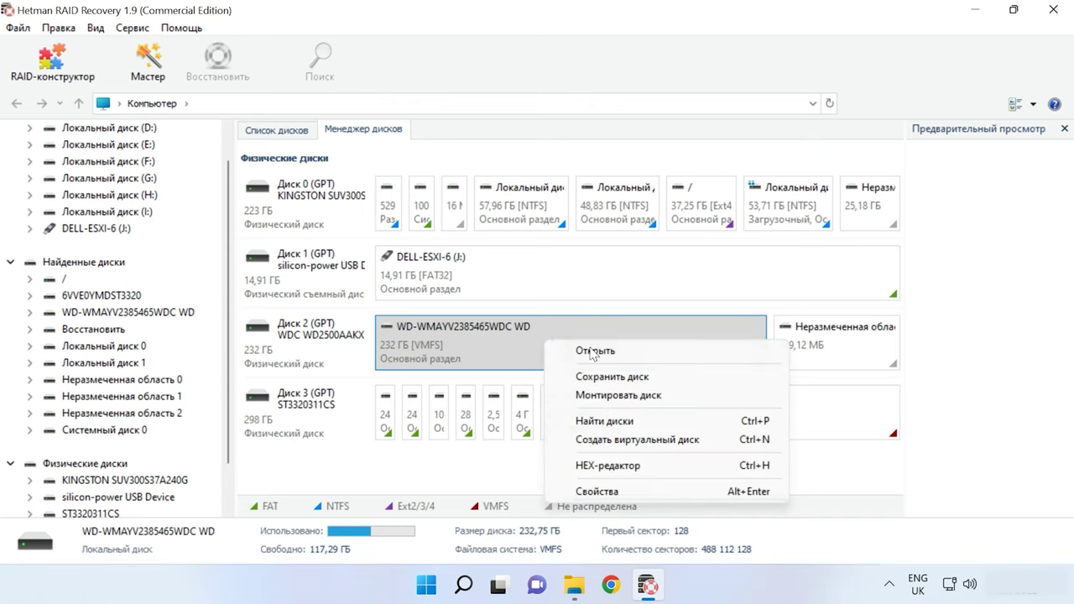
click(613, 352)
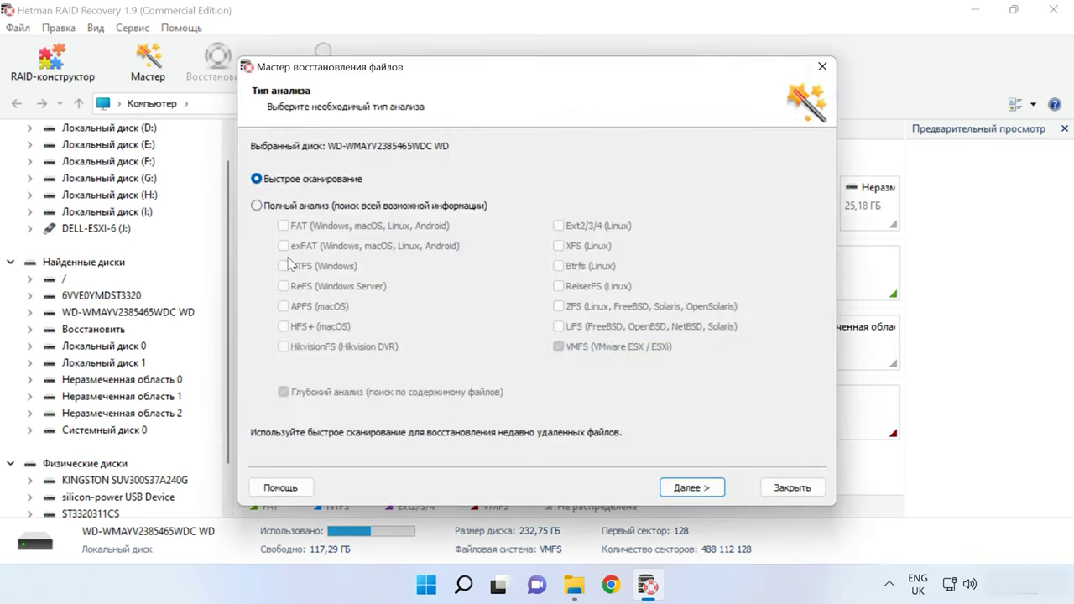
click(692, 487)
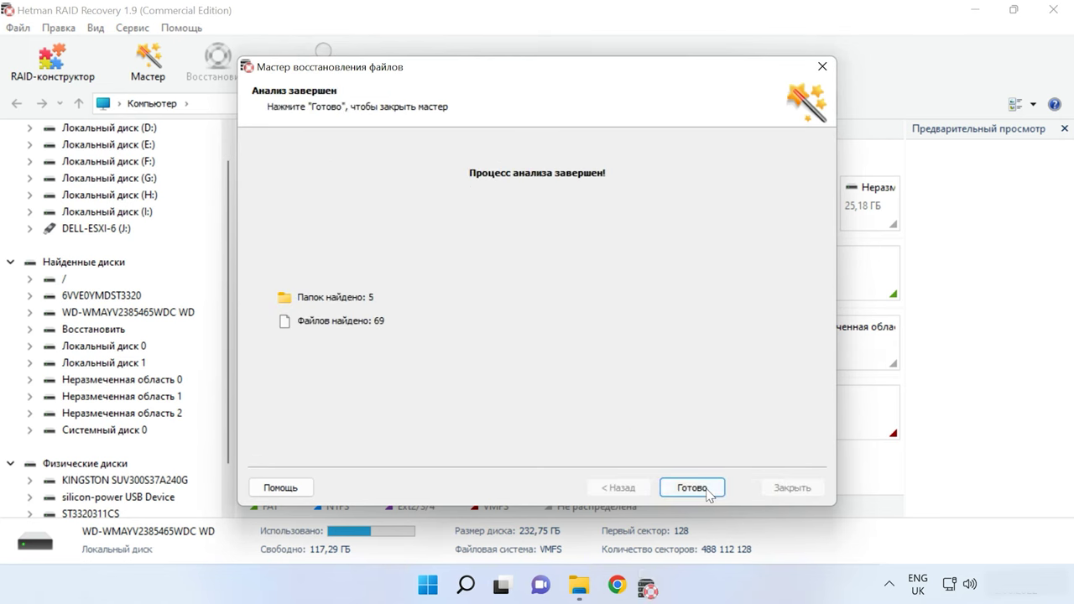
click(692, 487)
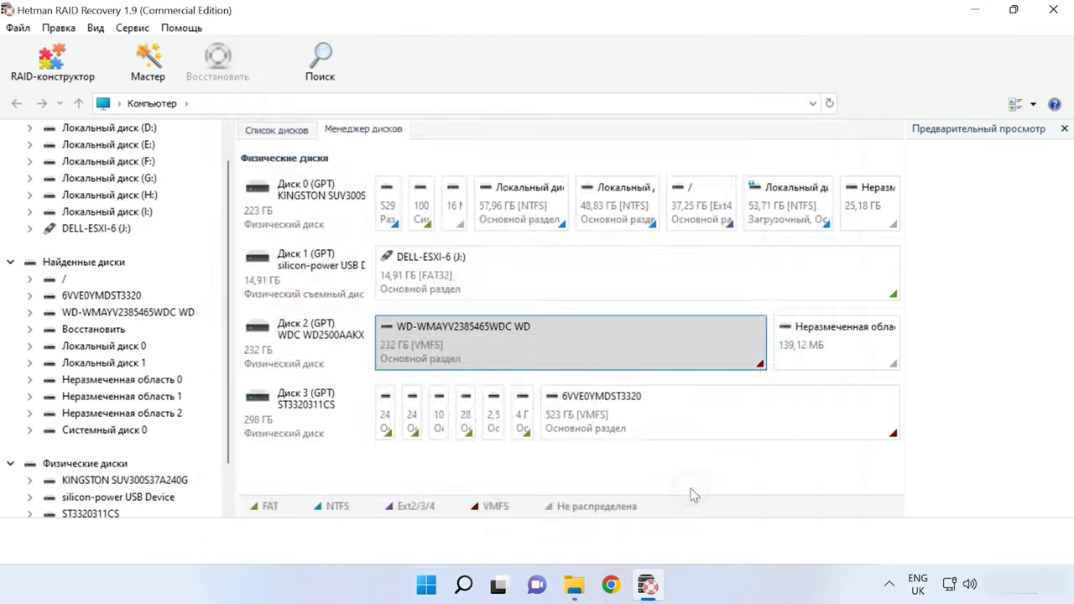
Step: Open the Linux folder in vmfs6, look through its files with all of them selected, and clear the selection
double_click(455, 226)
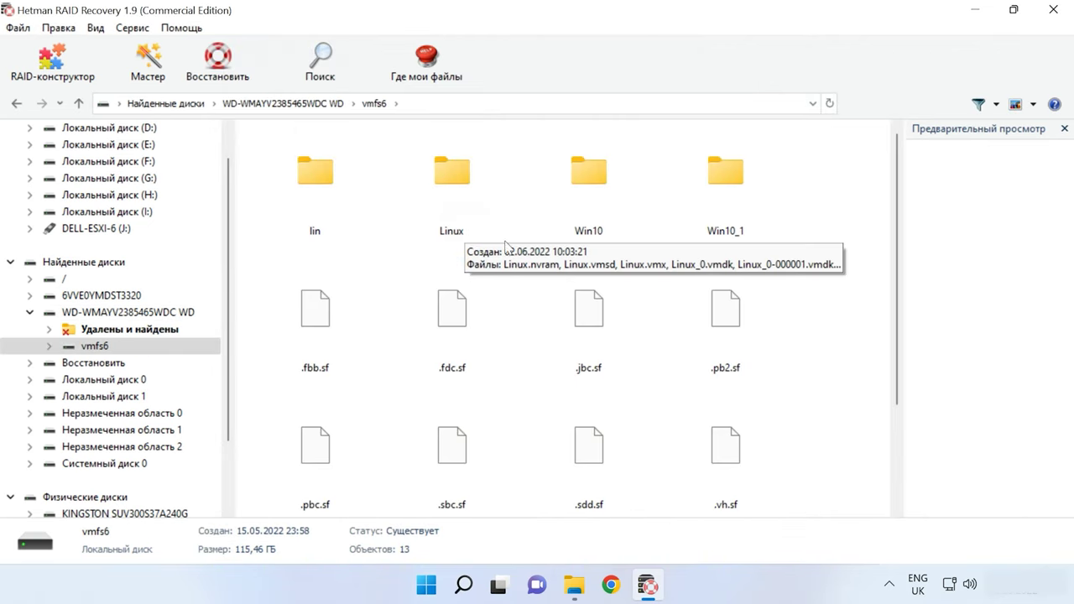
double_click(472, 215)
click(838, 175)
key(ctrl+a)
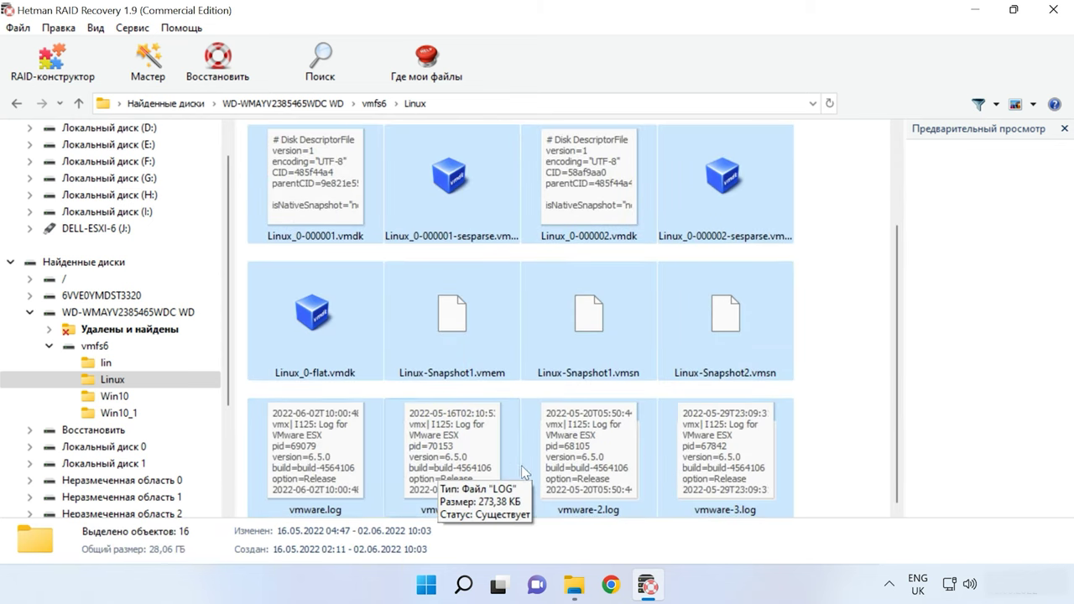
scroll(856, 388, up, 2)
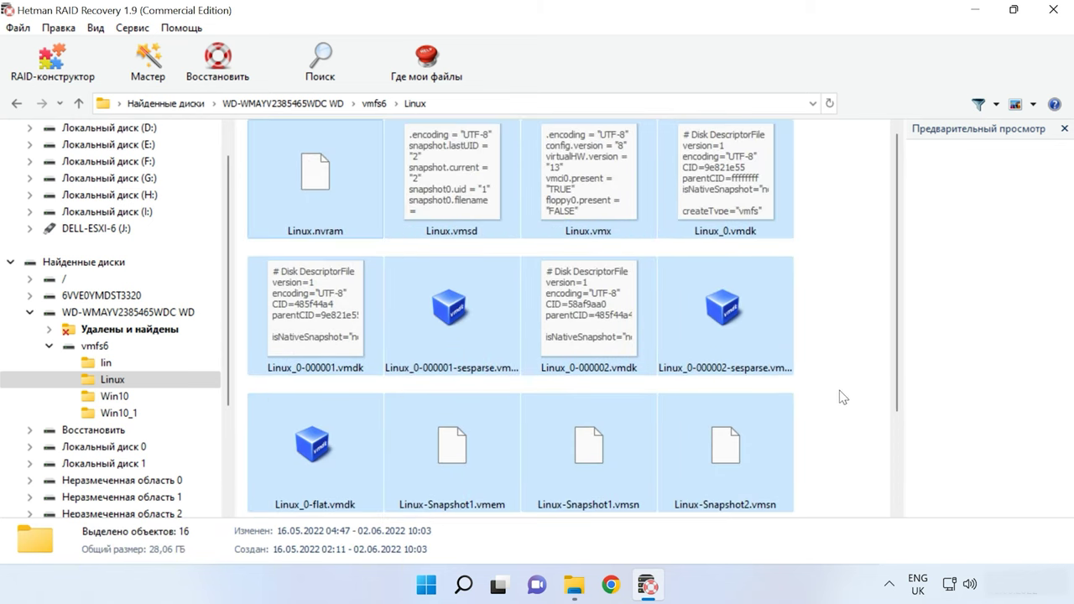
click(852, 378)
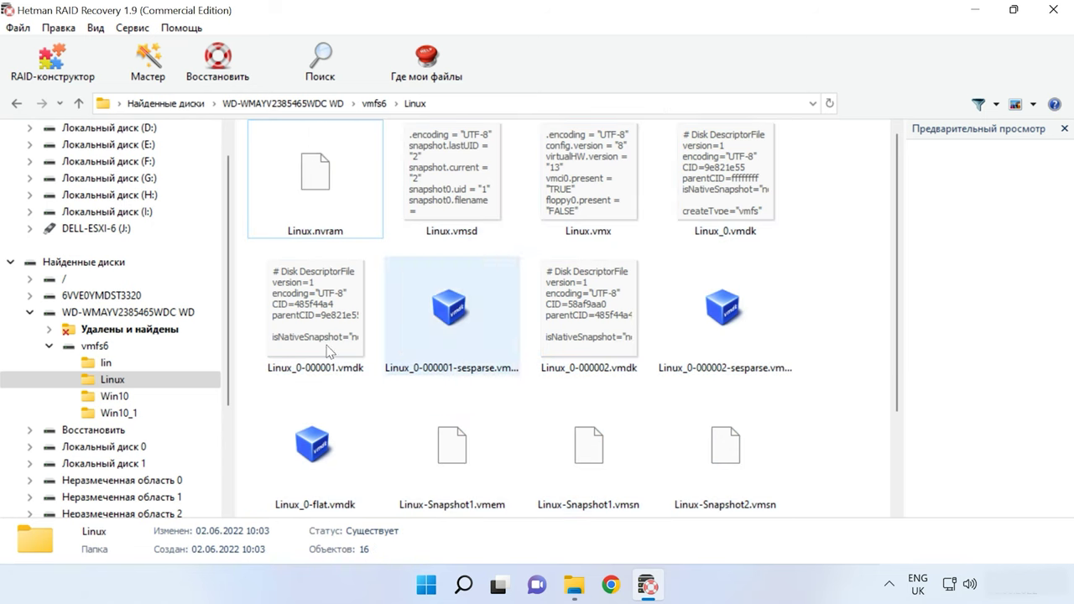
click(156, 261)
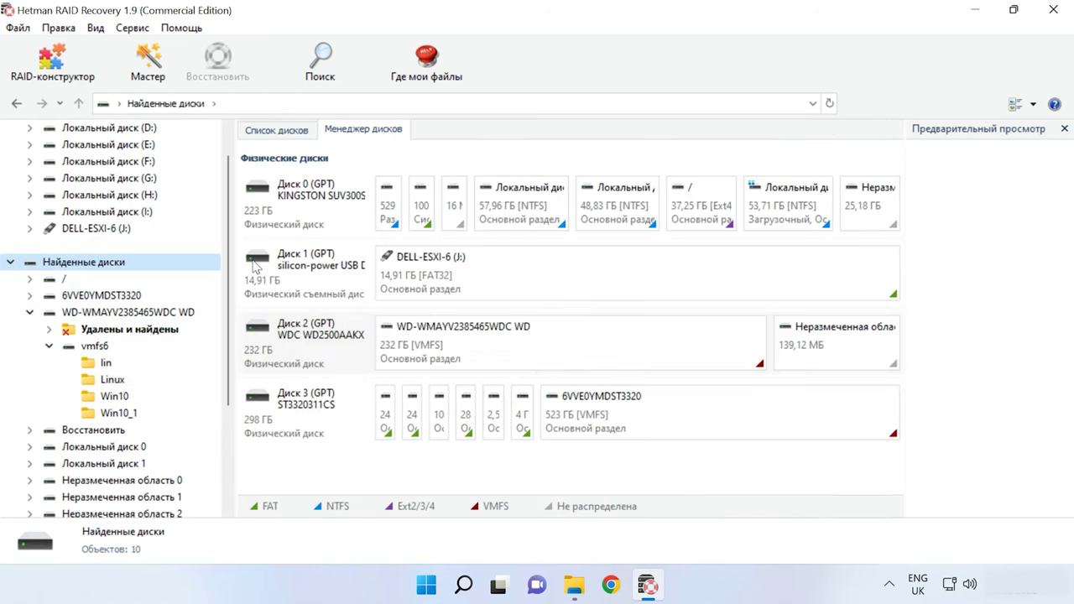
right_click(580, 354)
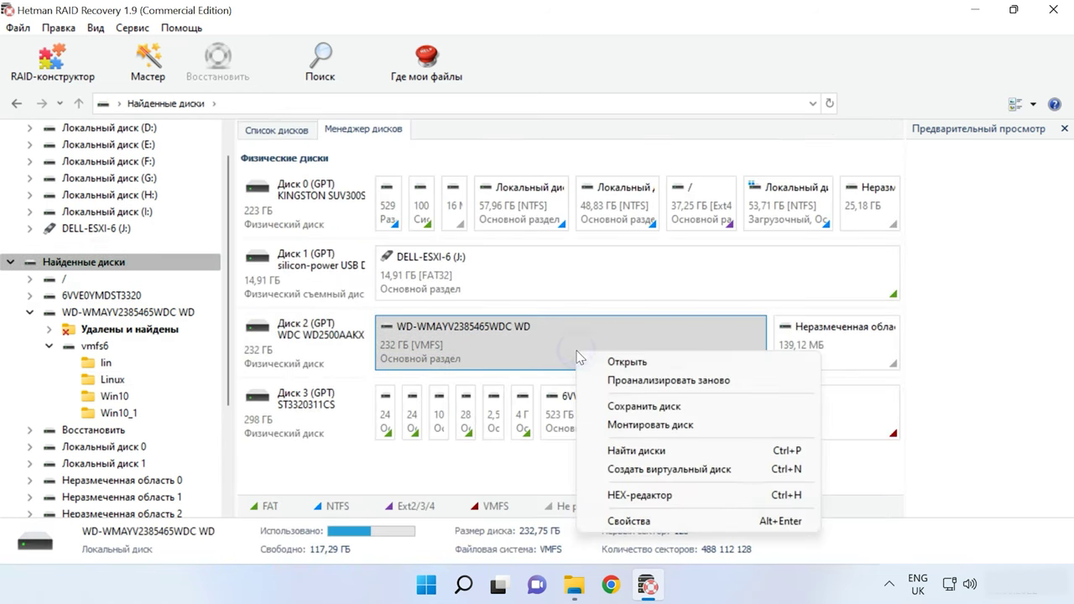
click(701, 382)
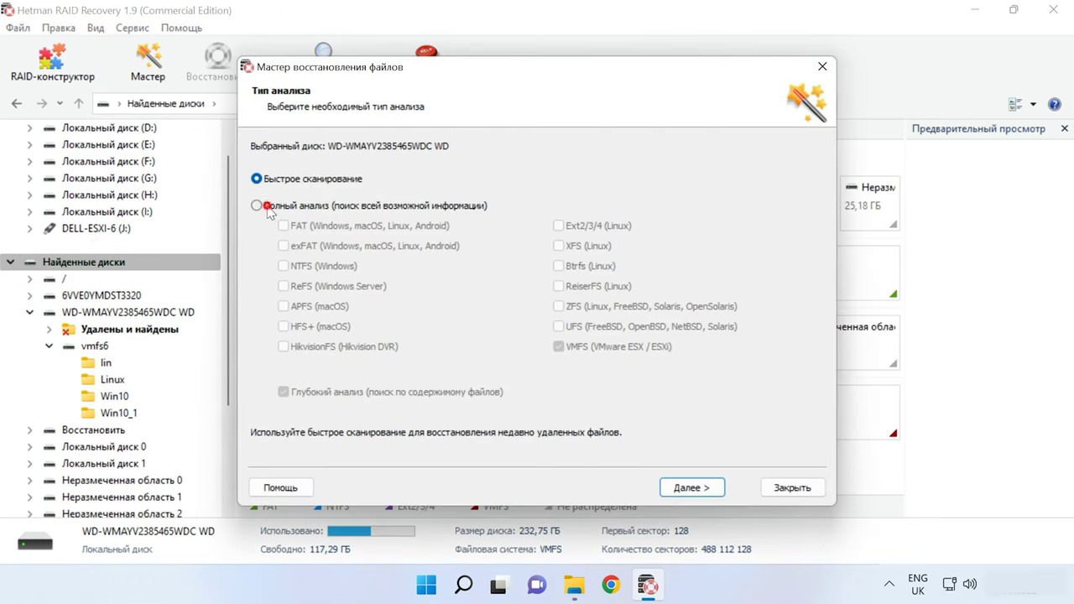
click(269, 209)
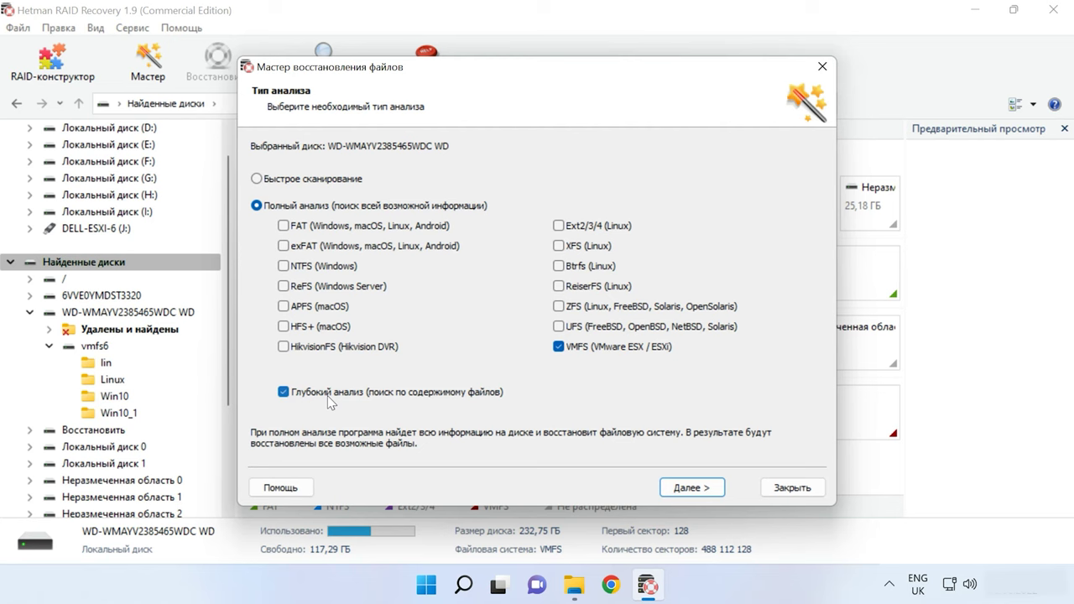
click(777, 484)
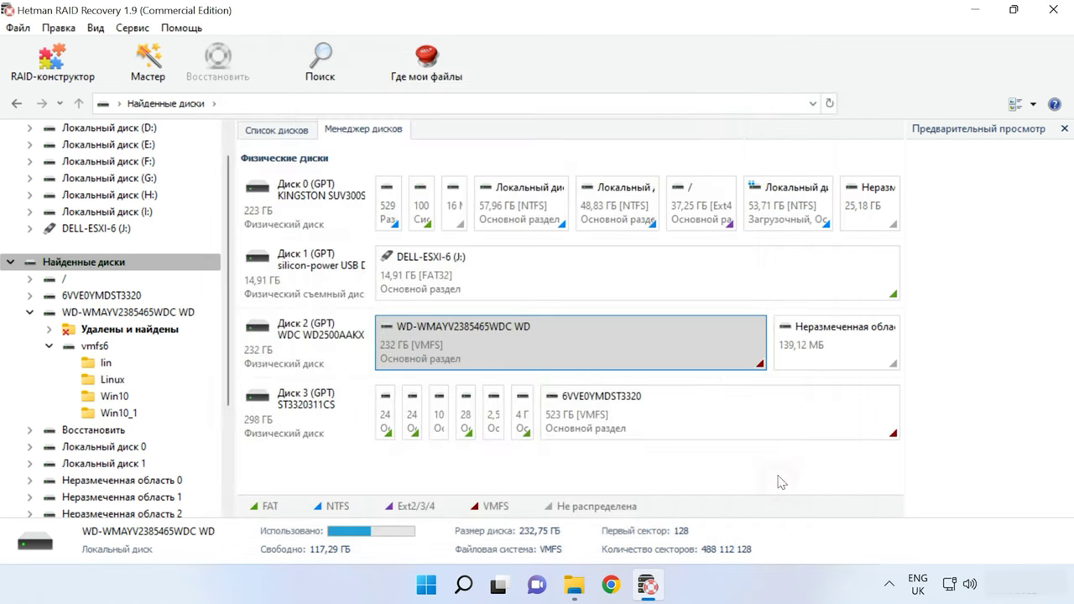
Step: Open the Linux folder in vmfs6 on Disk 2's scanned 232 GB VMFS partition
double_click(554, 330)
double_click(475, 220)
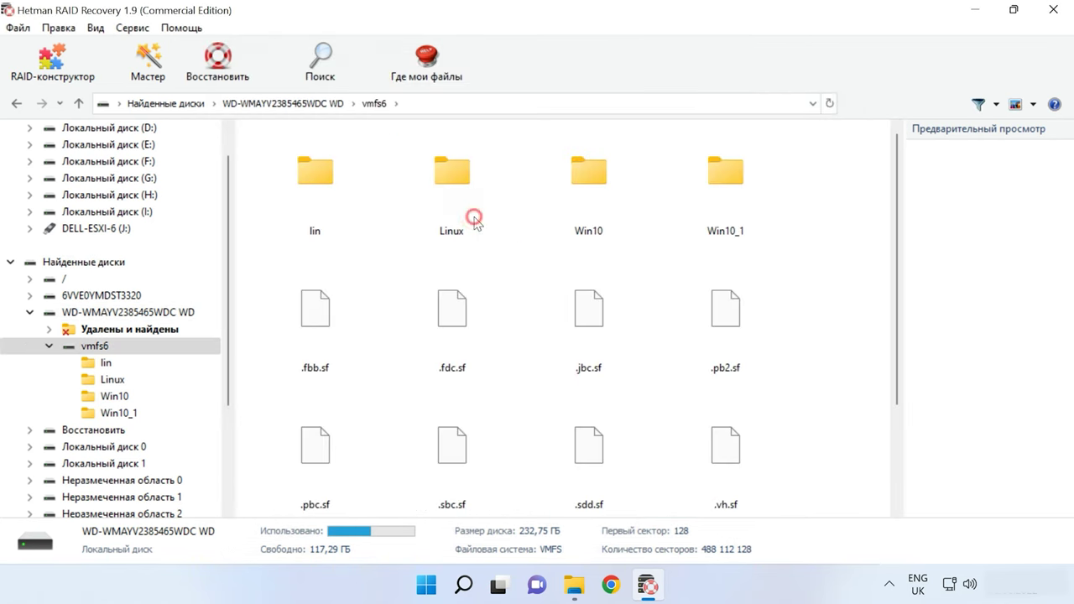
double_click(475, 223)
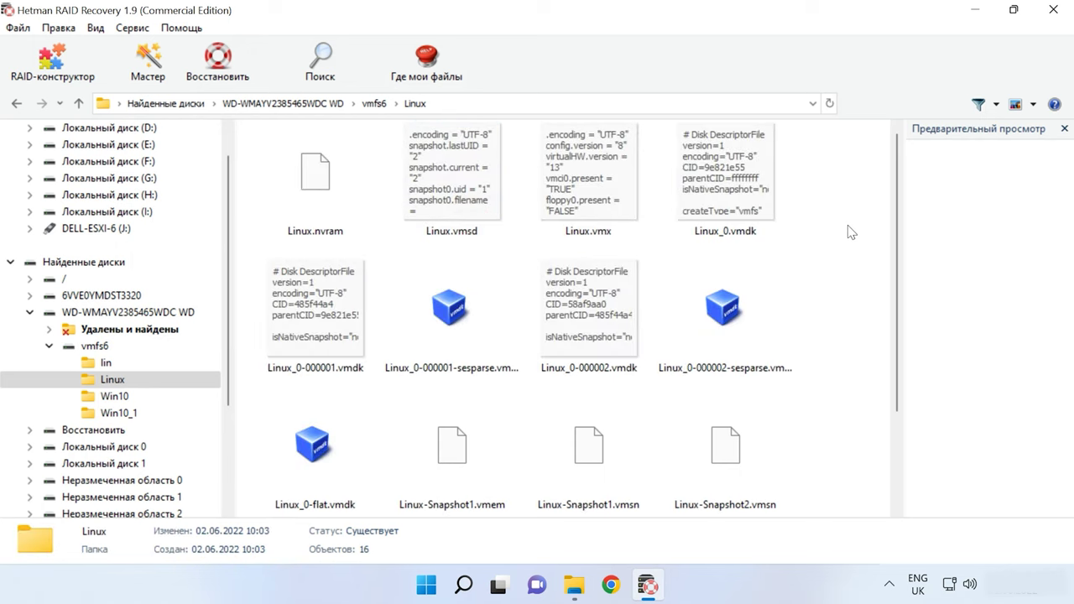
Step: Preview Linux_0.vmdk, Linux_0-flat.vmdk, Linux_0-000001-sesparse.vmdk and Linux.vmx in the Linux folder
click(714, 212)
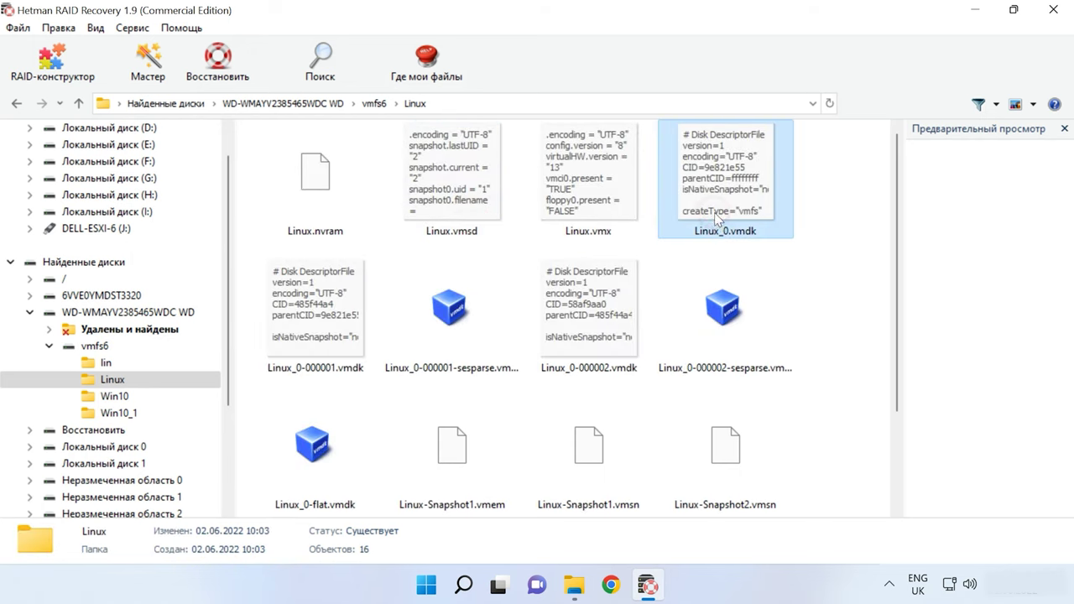
scroll(750, 239, down, 2)
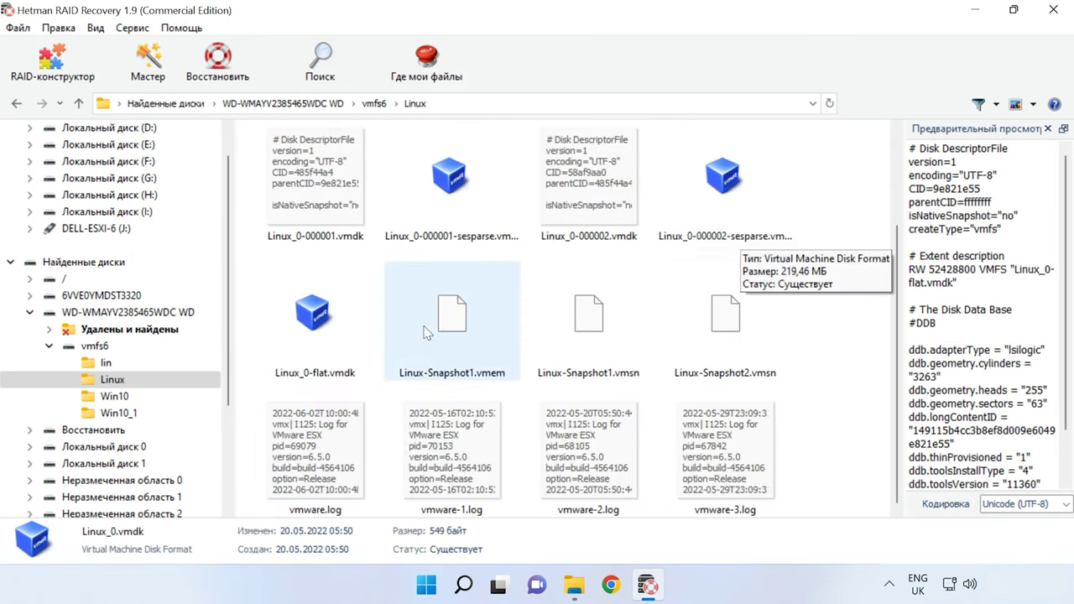
click(352, 331)
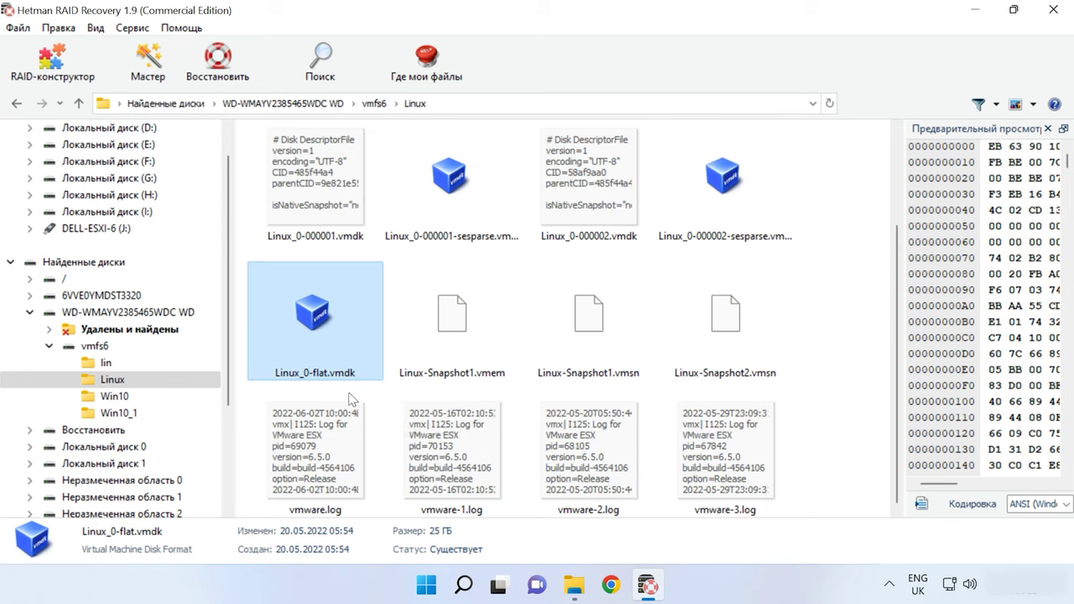
click(485, 250)
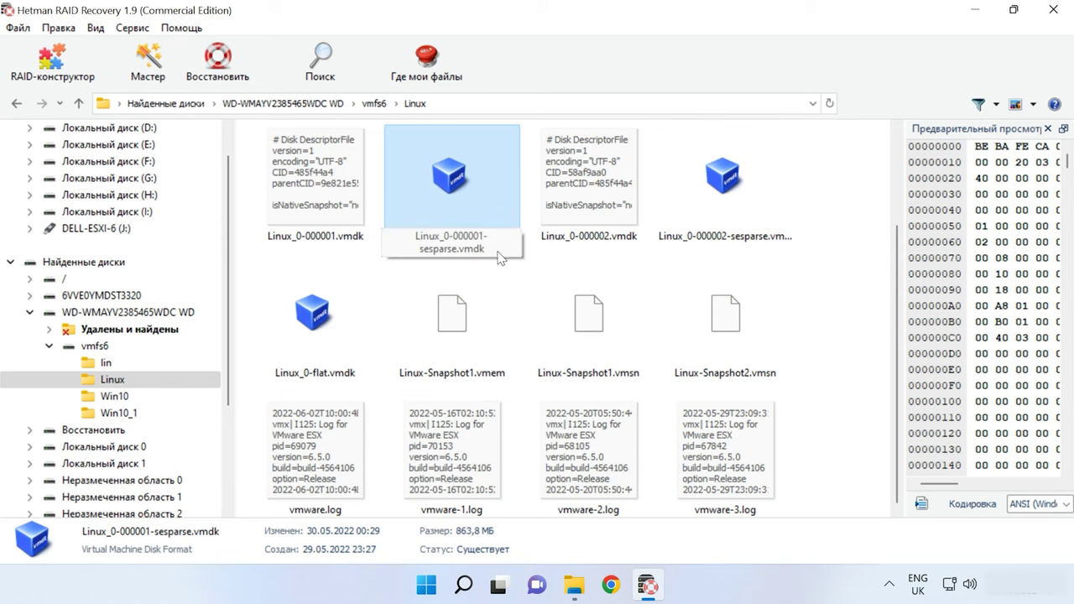
scroll(776, 269, up, 2)
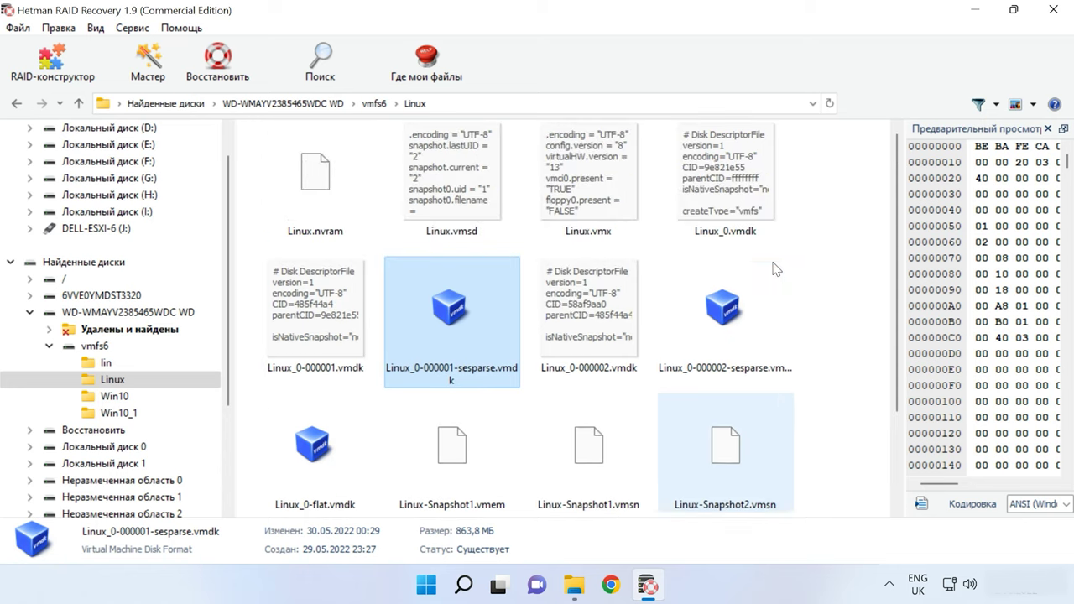
click(588, 235)
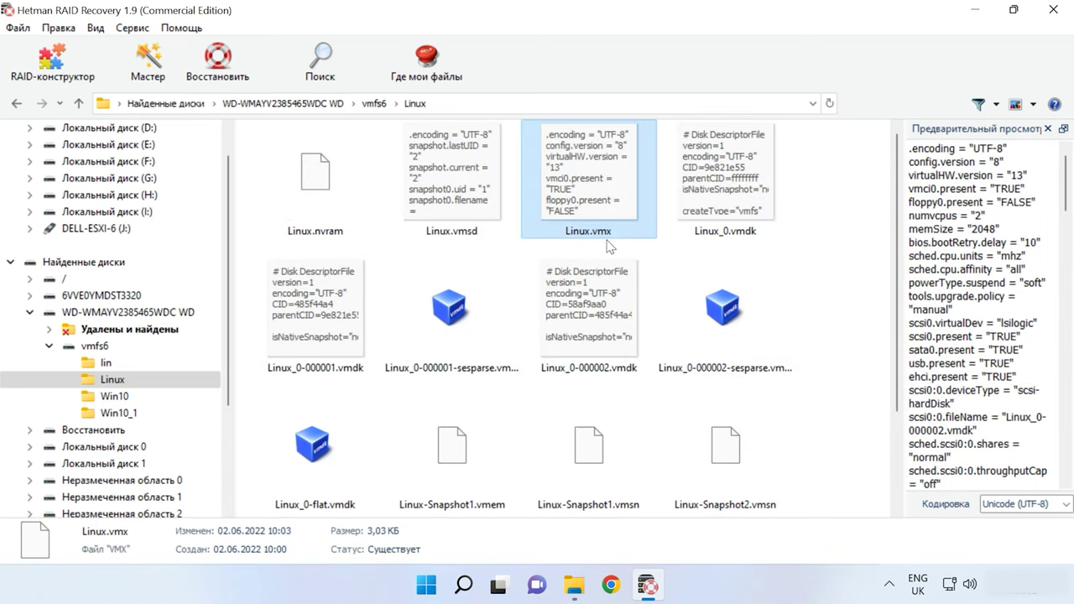
Step: Recover the whole Linux folder from vmfs6 to \\Archive\Garbage\образы дисков\ESXiVMFS\VMFS6, keeping the folder structure
click(78, 103)
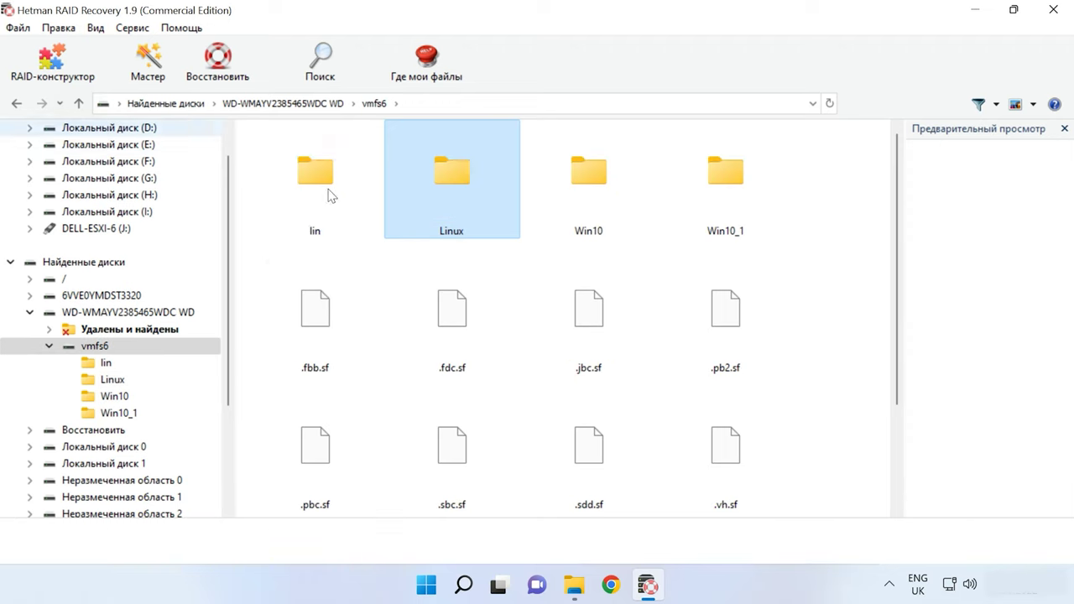
right_click(468, 214)
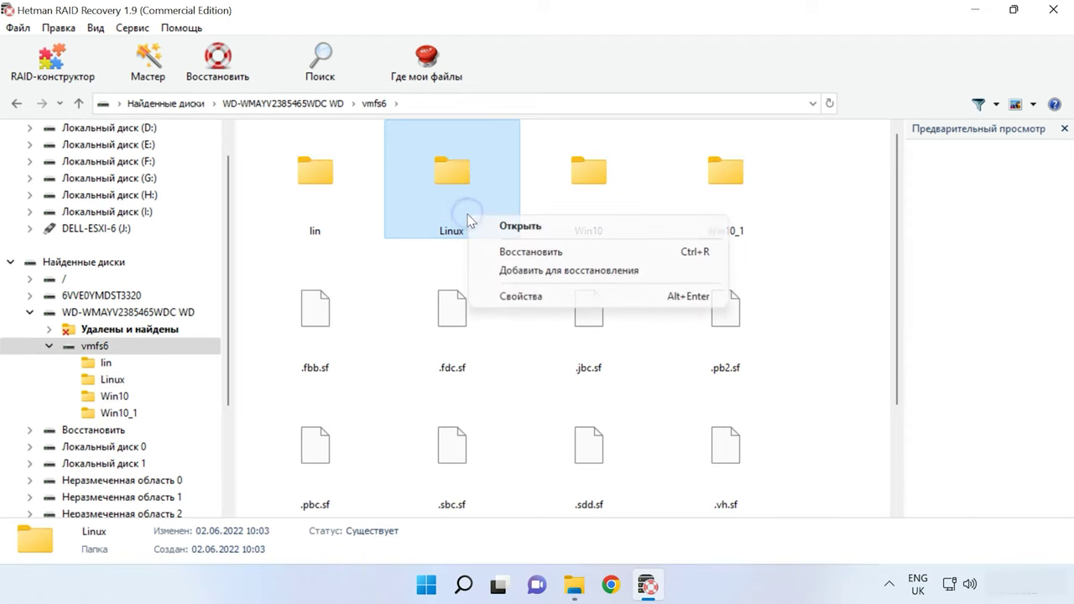
click(557, 253)
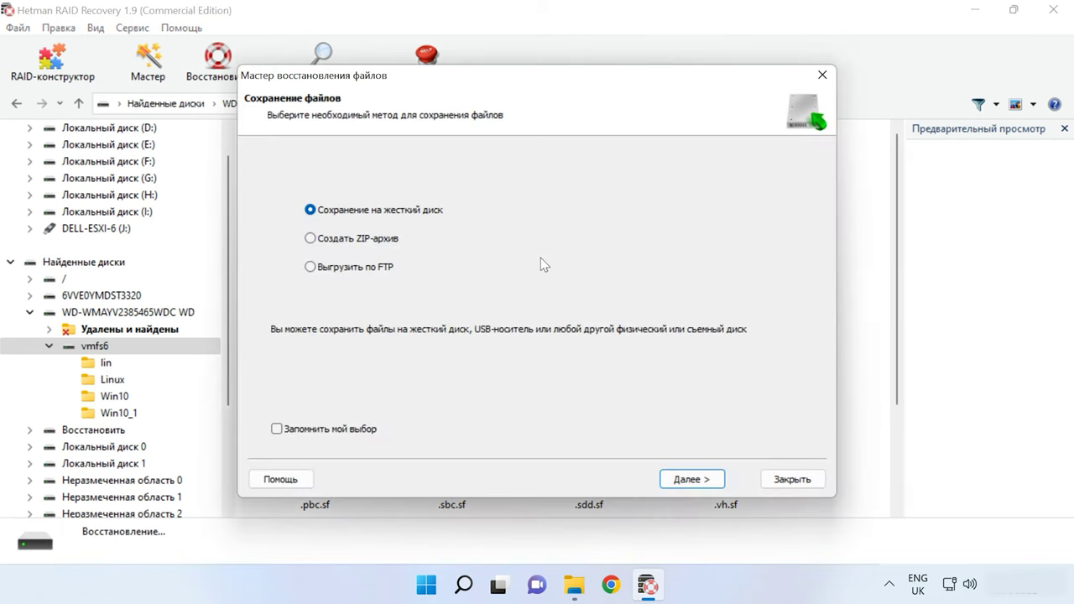
click(686, 481)
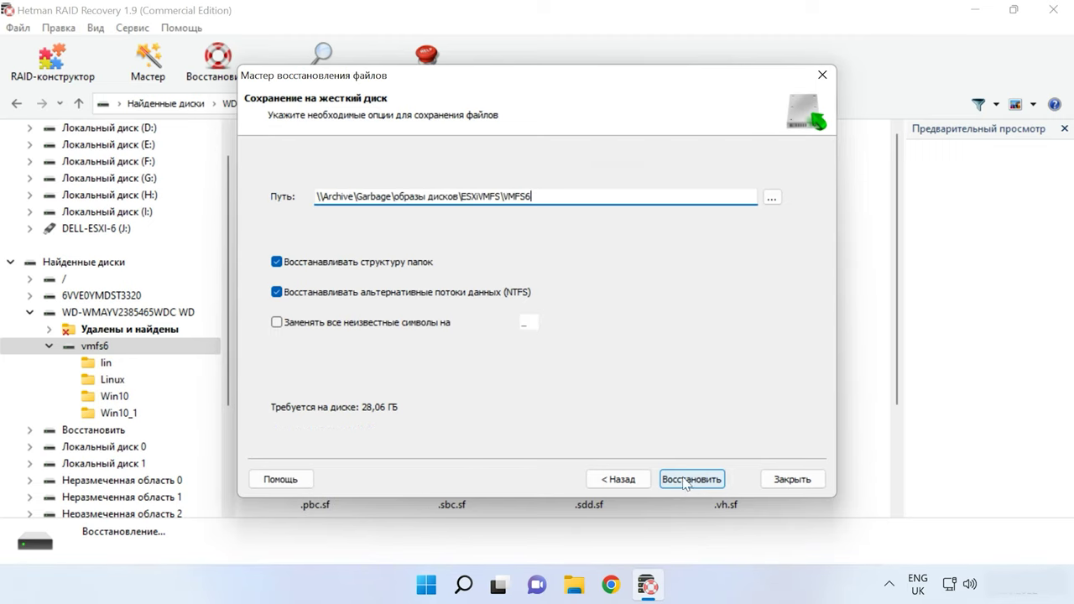
click(692, 487)
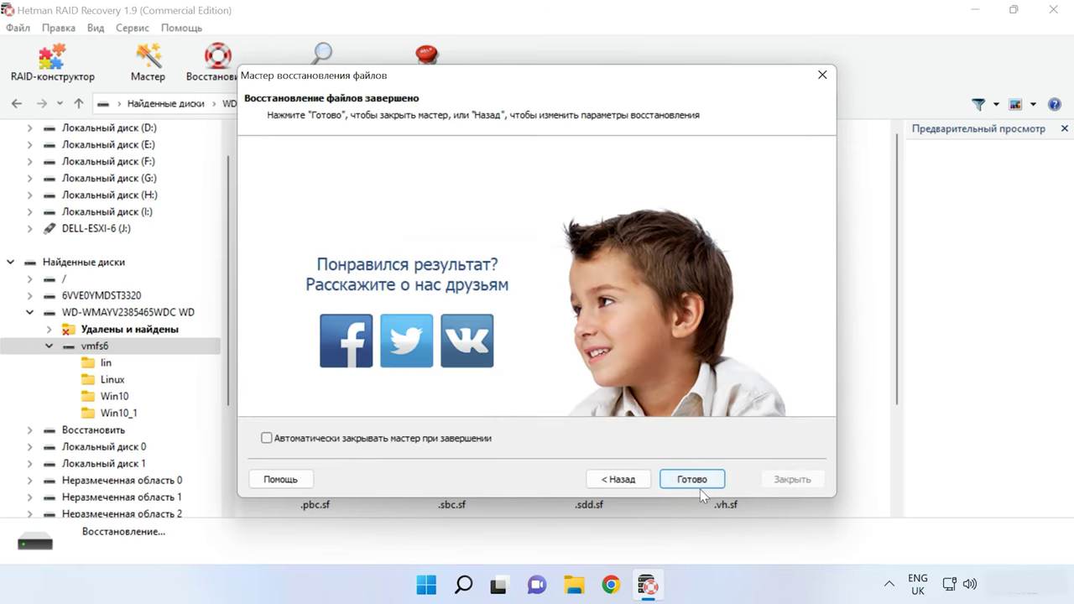
click(695, 486)
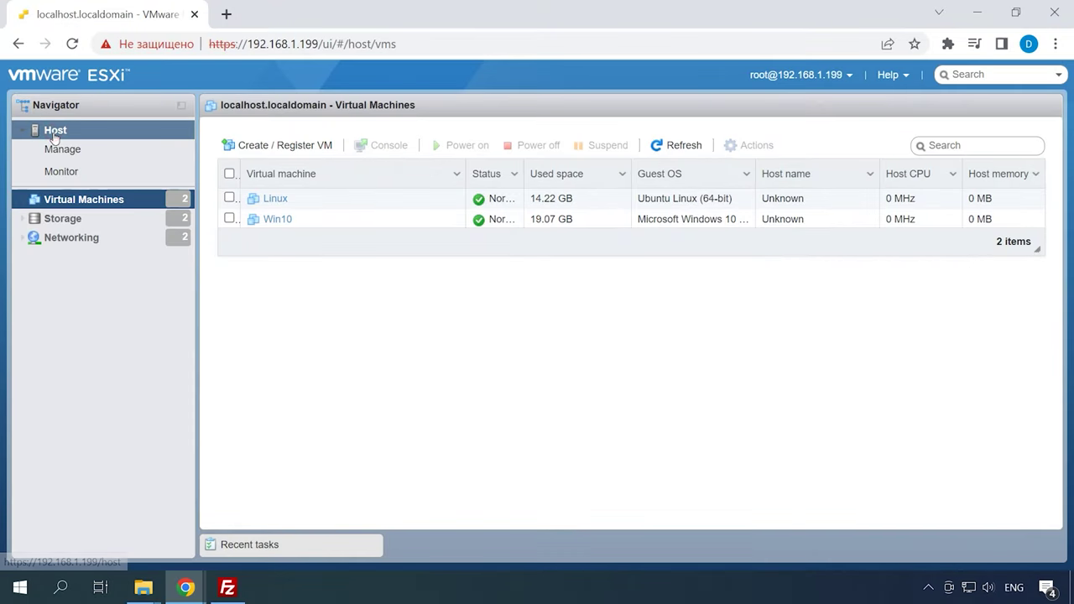
Step: In the VMware ESXi web client, enable Secure Shell (SSH) and the console shell on the host
click(54, 132)
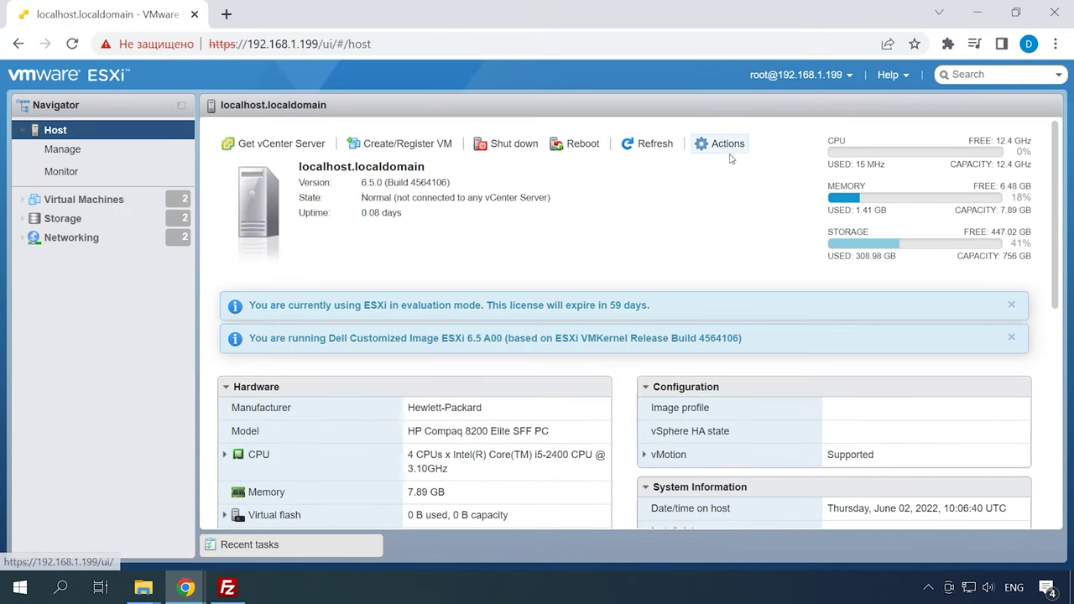
click(713, 147)
mouse_move(780, 267)
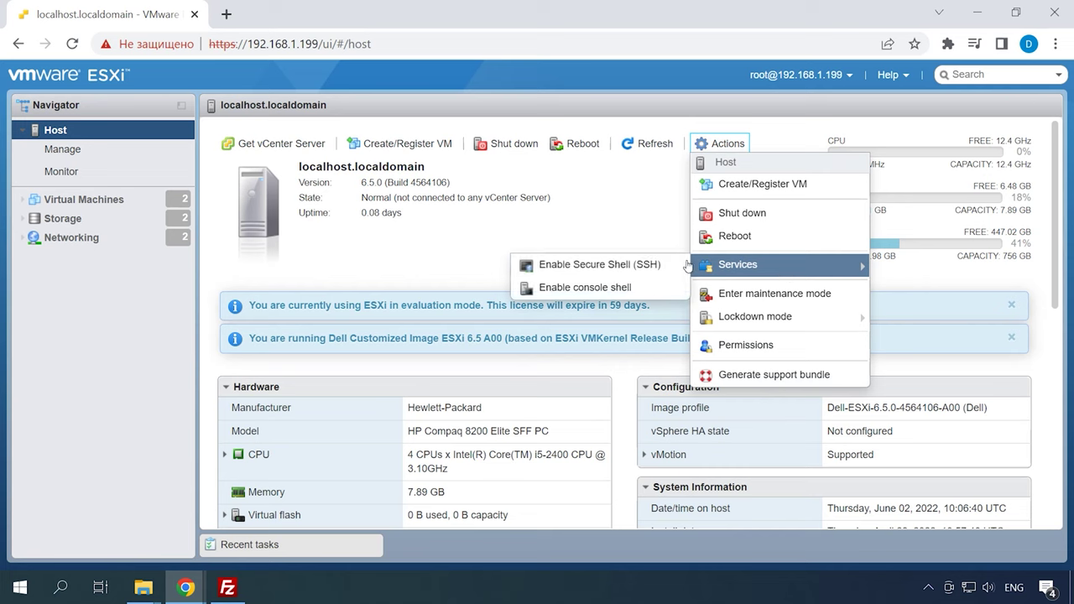
click(626, 266)
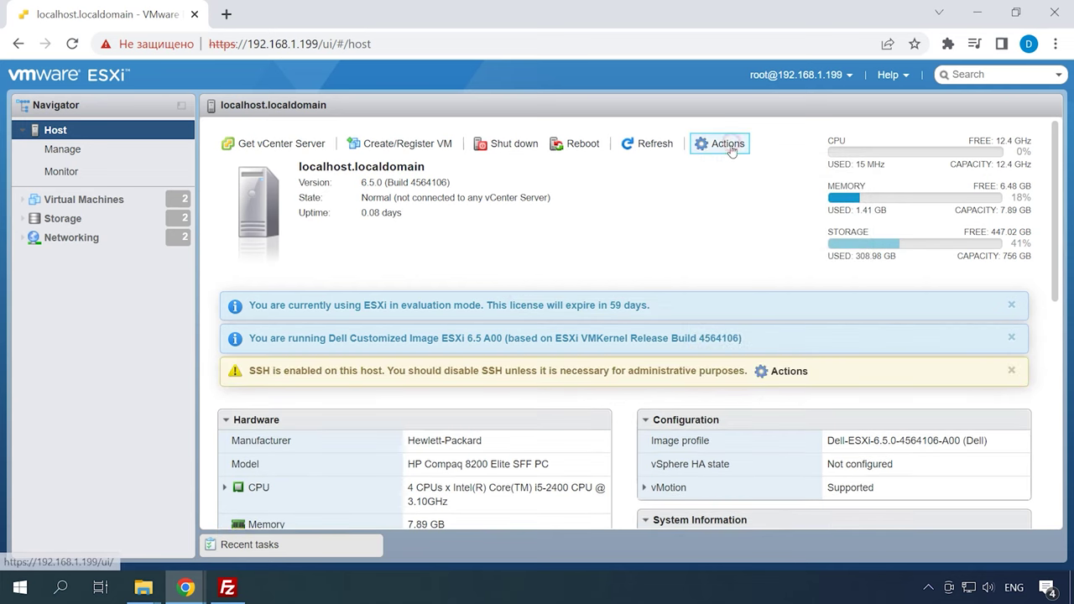
click(728, 146)
mouse_move(739, 264)
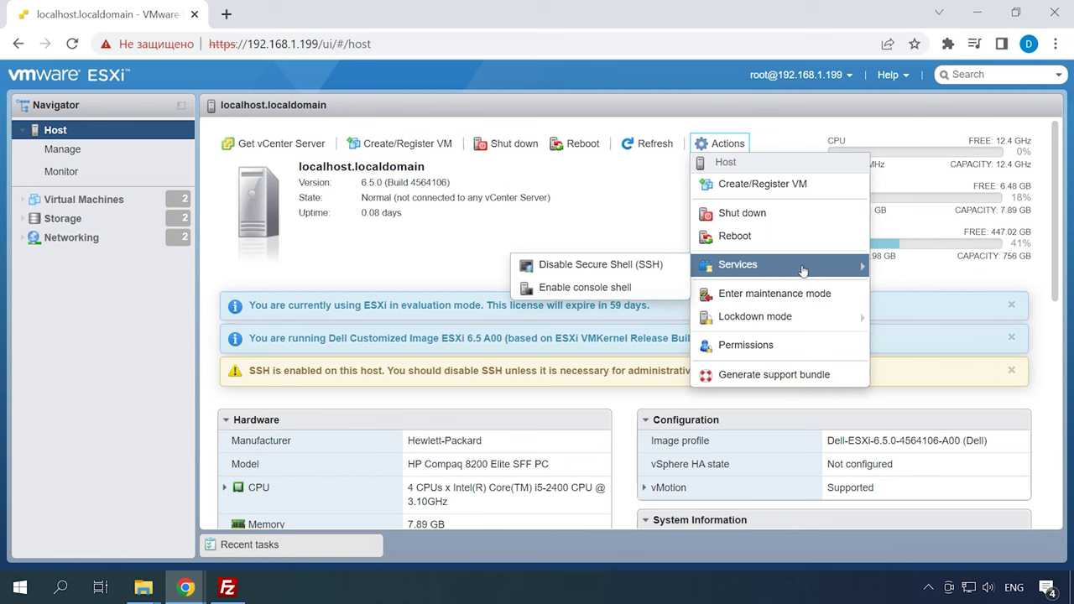
click(605, 288)
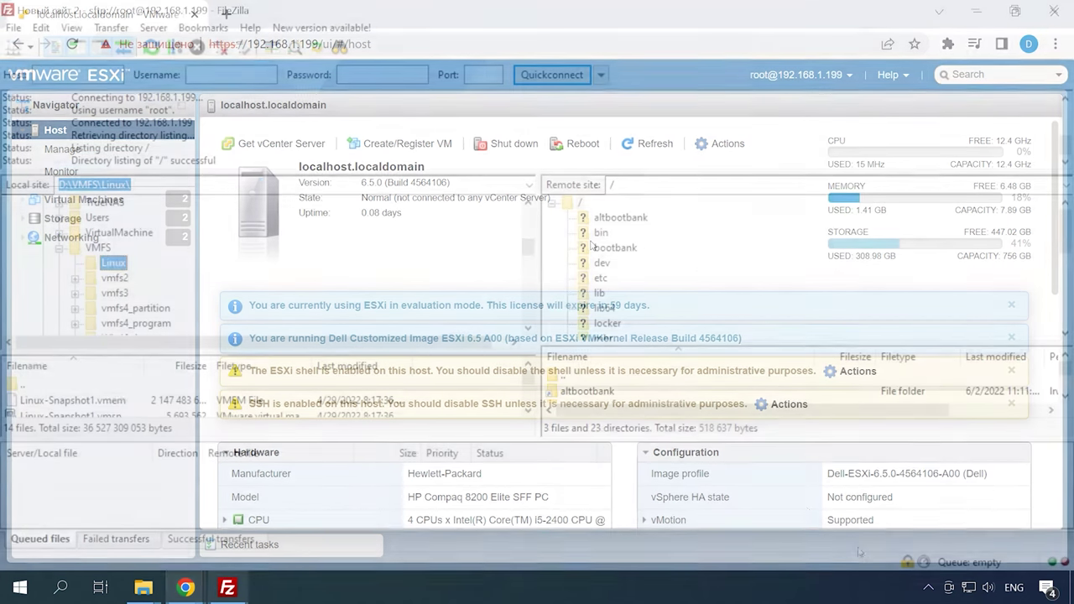
Step: In FileZilla, open the vmfs6 datastore under /vmfs/volumes on the remote site and select the local Linux folder in D:\VMFS
scroll(650, 300, down, 7)
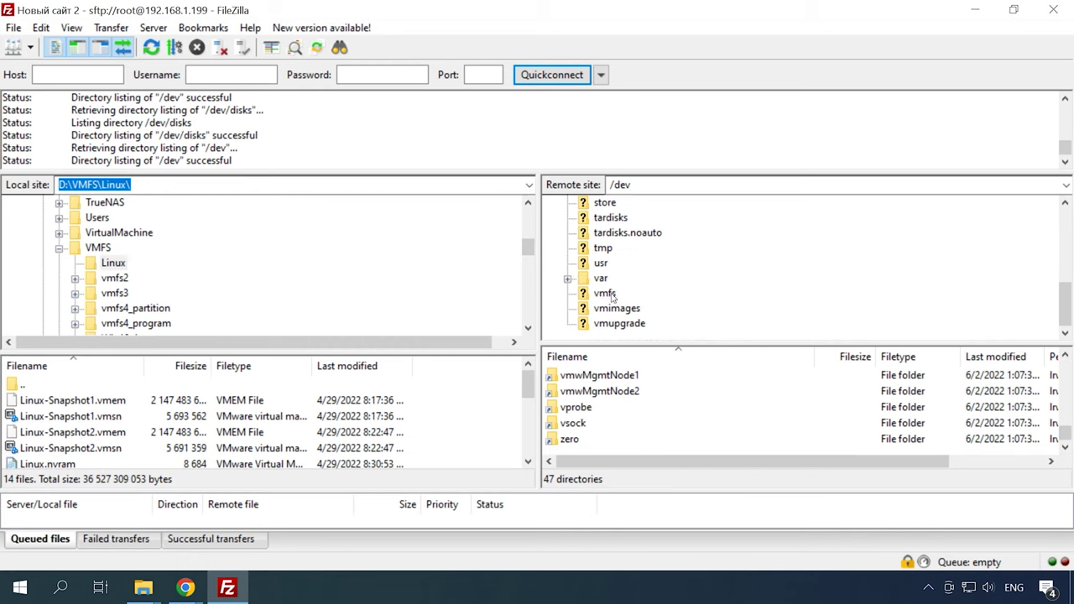
click(605, 294)
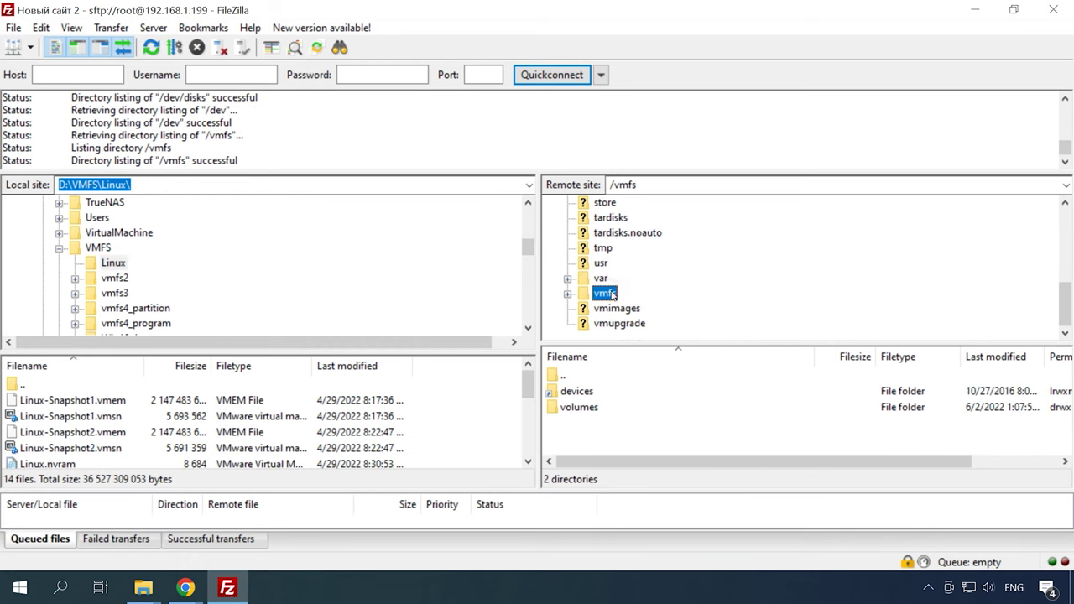
double_click(577, 408)
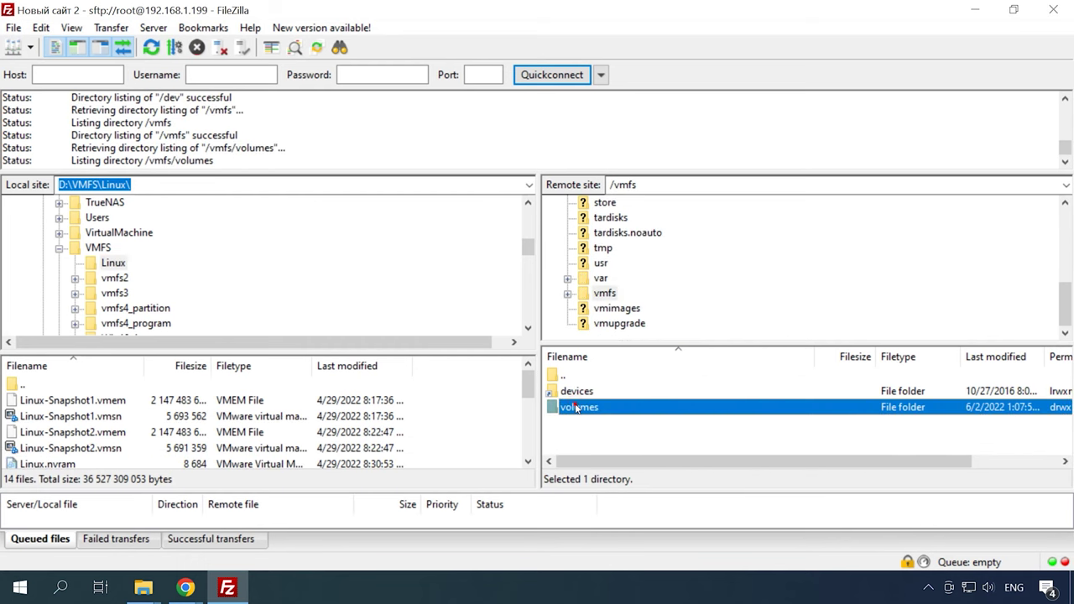
scroll(613, 410, down, 2)
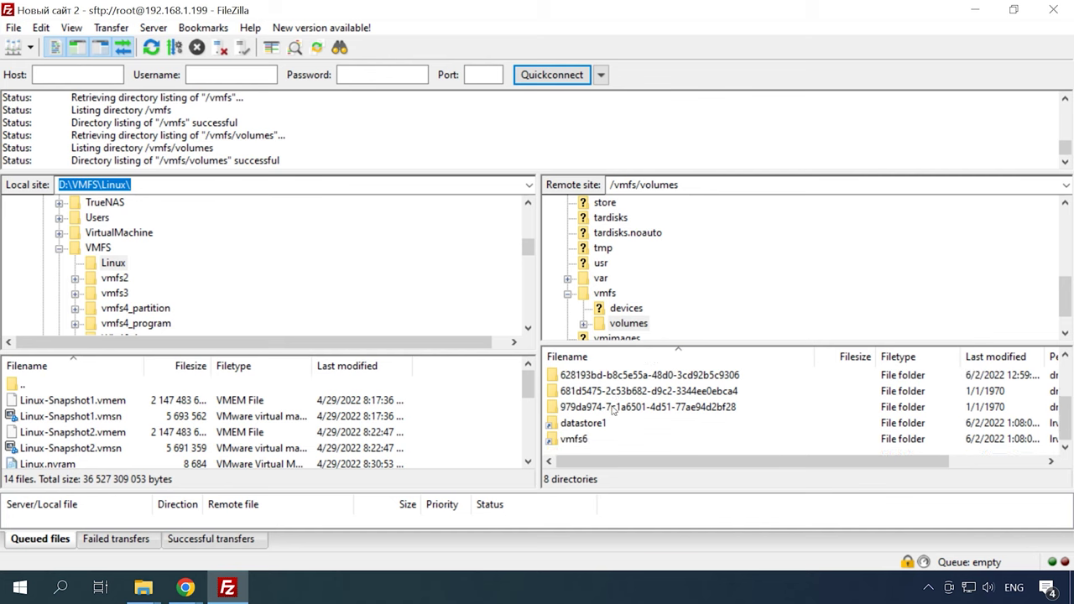
double_click(578, 439)
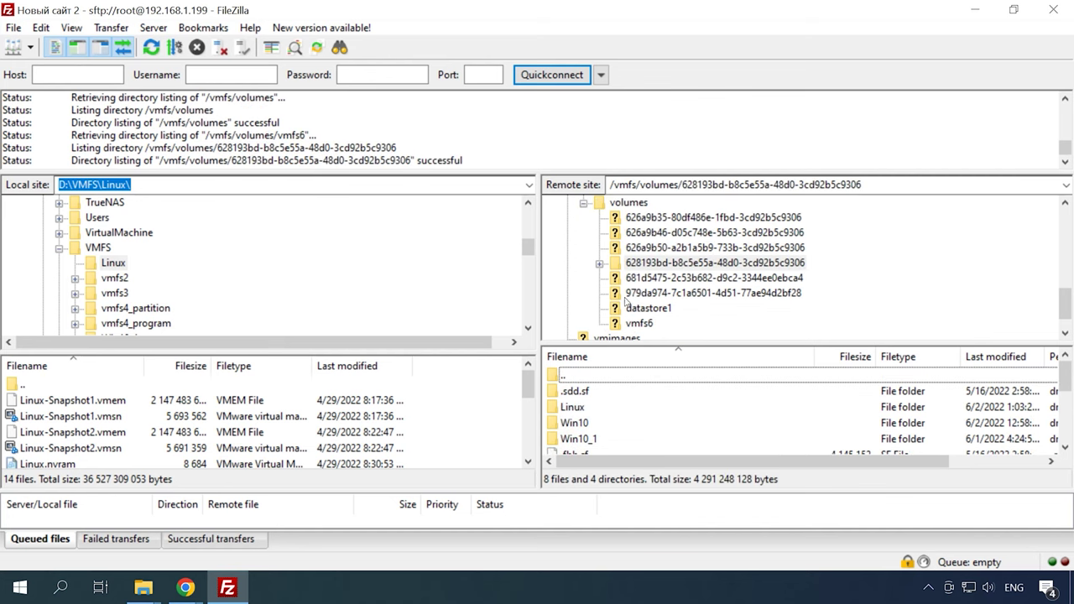
click(864, 184)
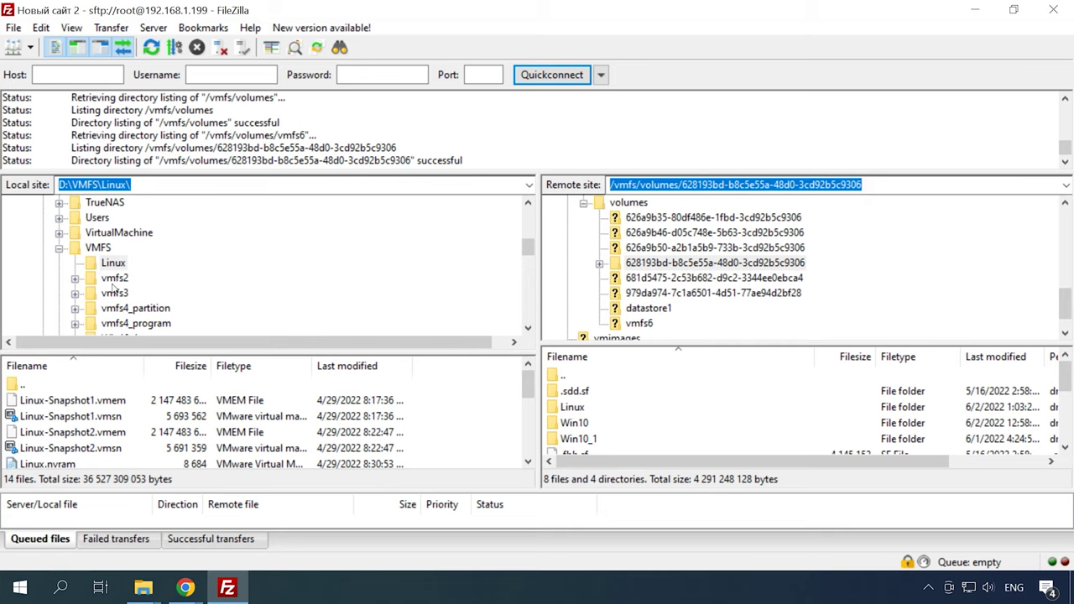
click(118, 262)
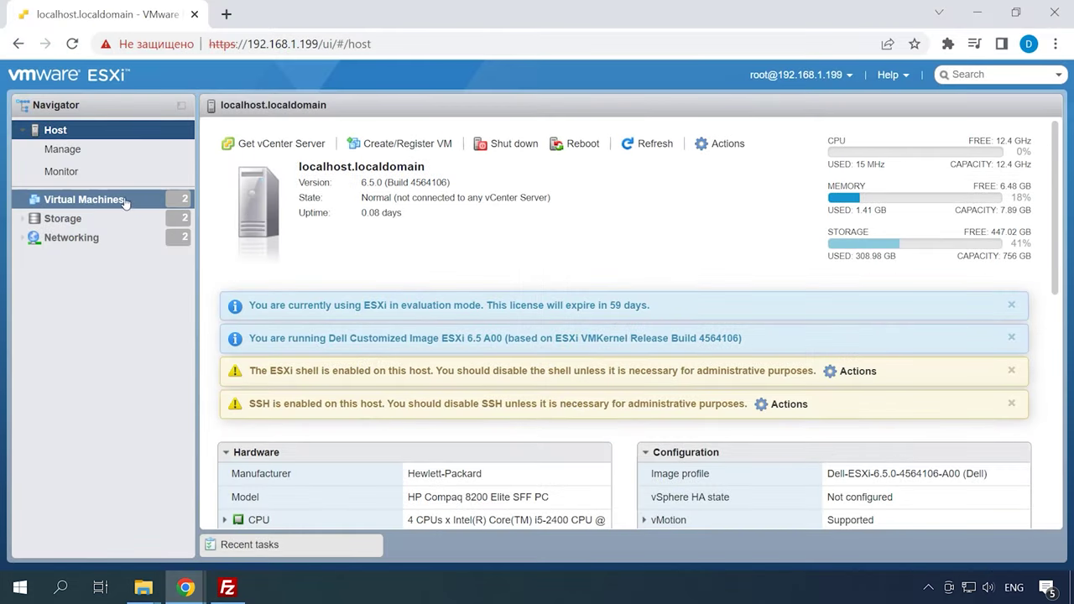
Step: In the ESXi web client, register the existing virtual machine found in the Lin folder on datastore1
click(52, 198)
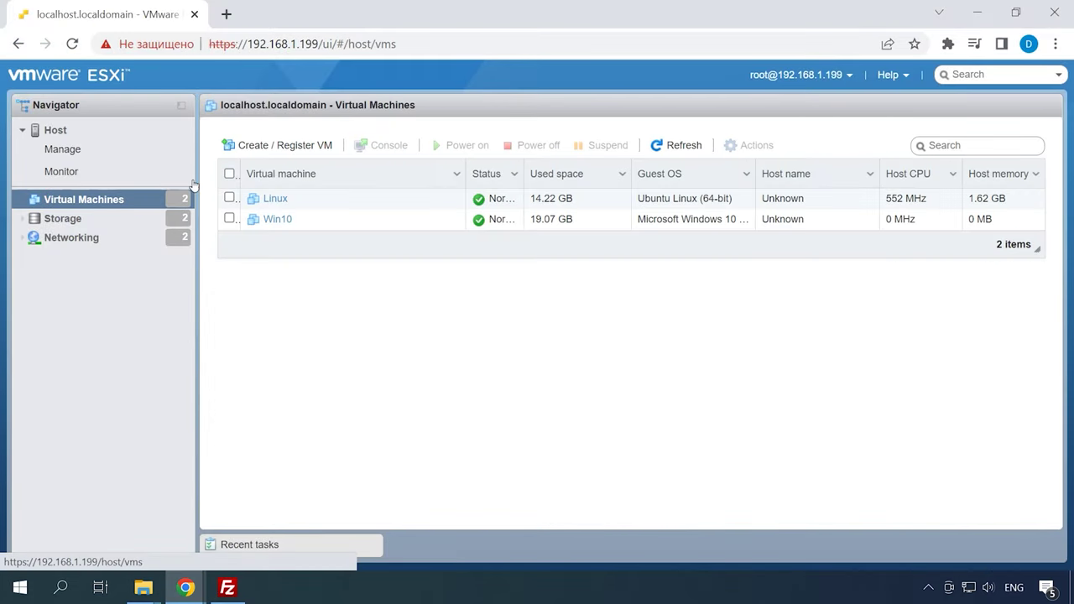
click(292, 152)
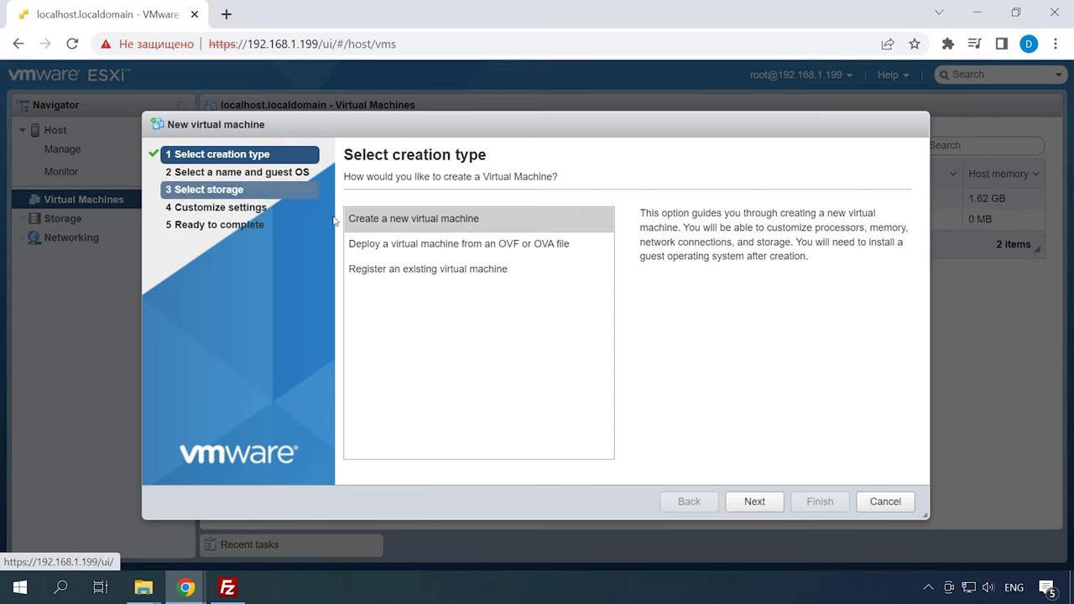
click(441, 271)
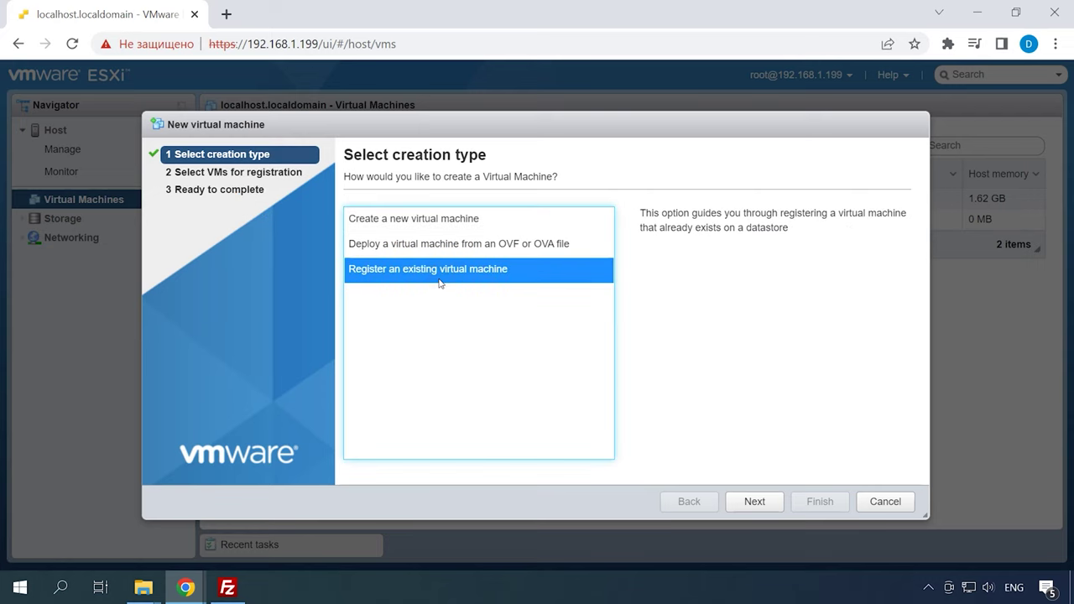
click(755, 507)
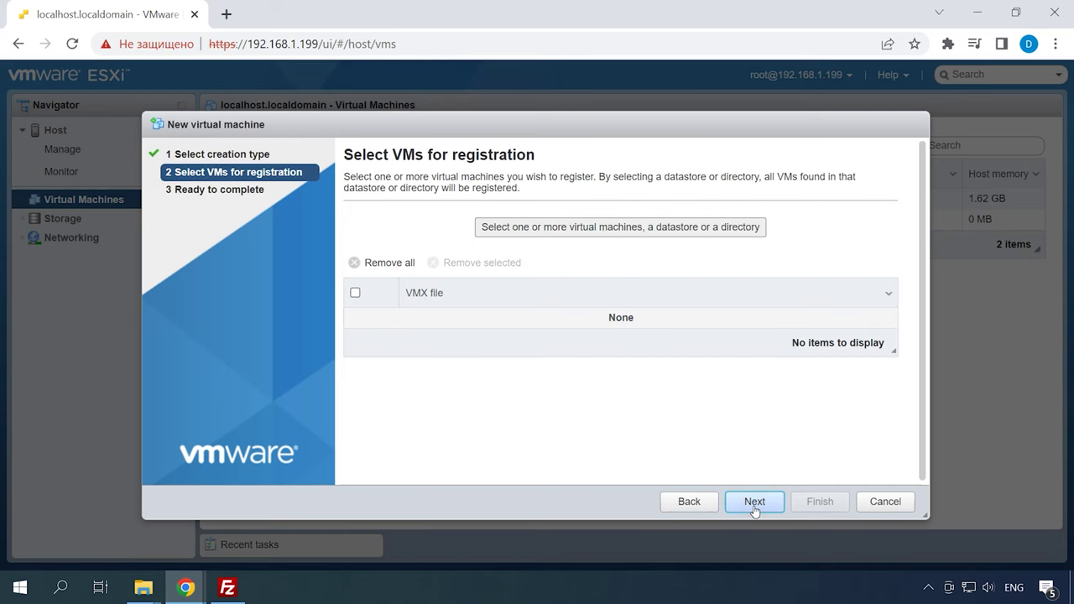
click(609, 232)
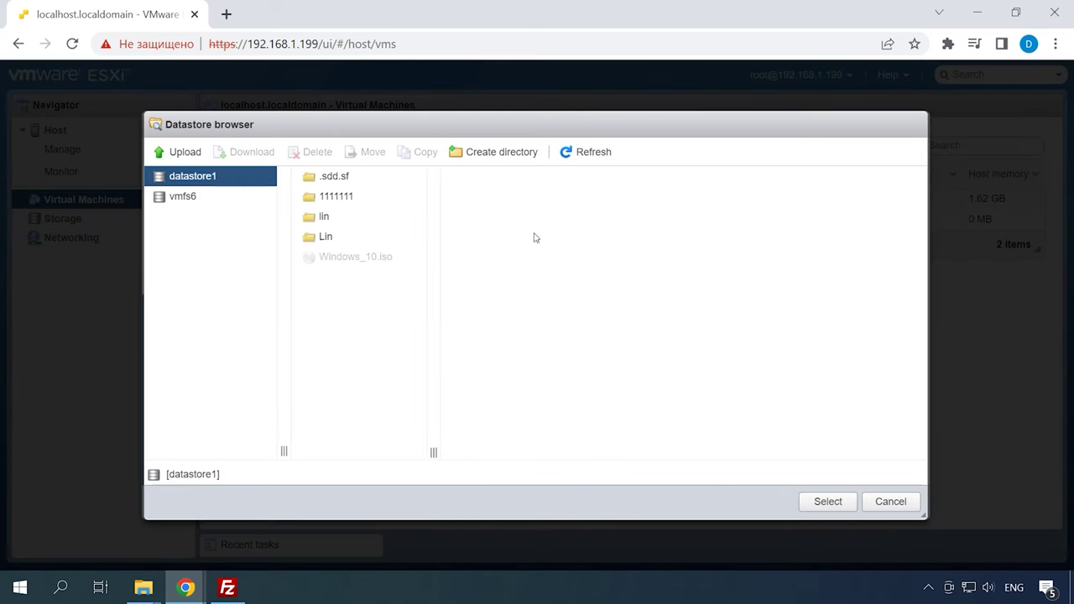
click(318, 242)
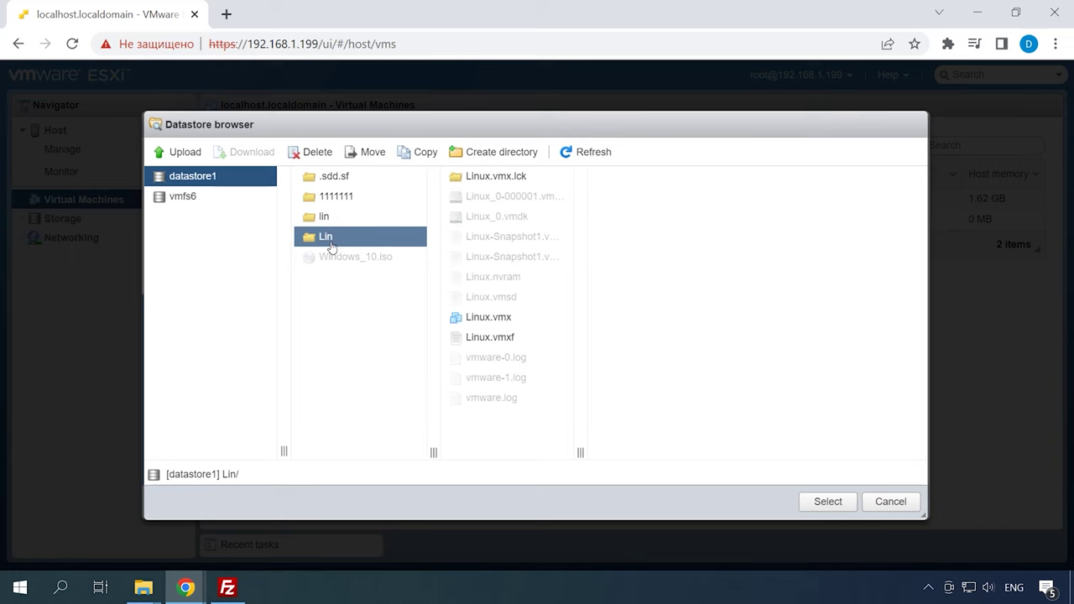
click(829, 502)
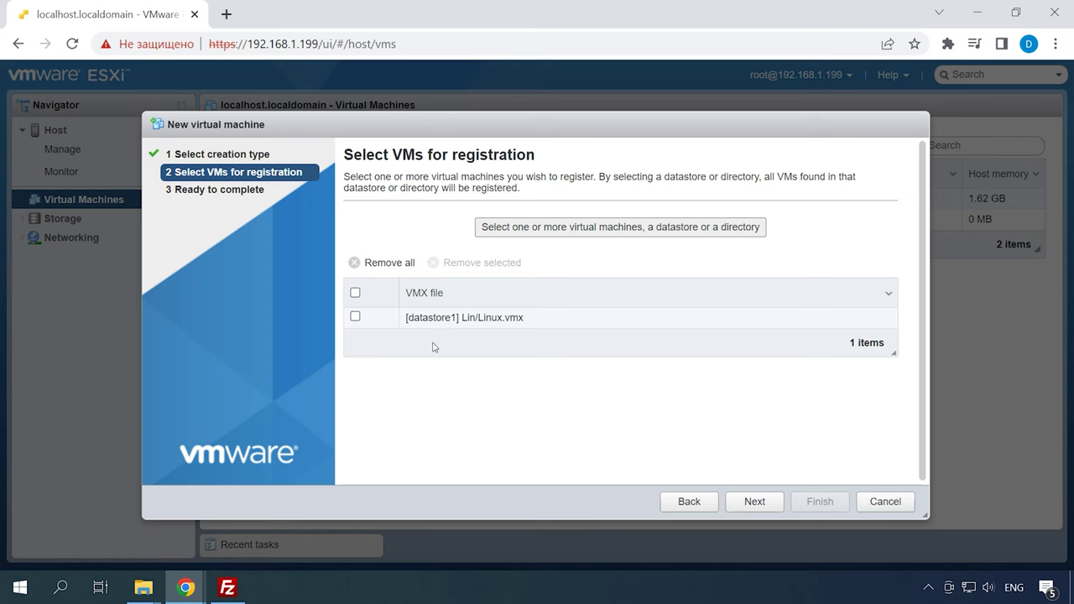
click(758, 502)
click(820, 502)
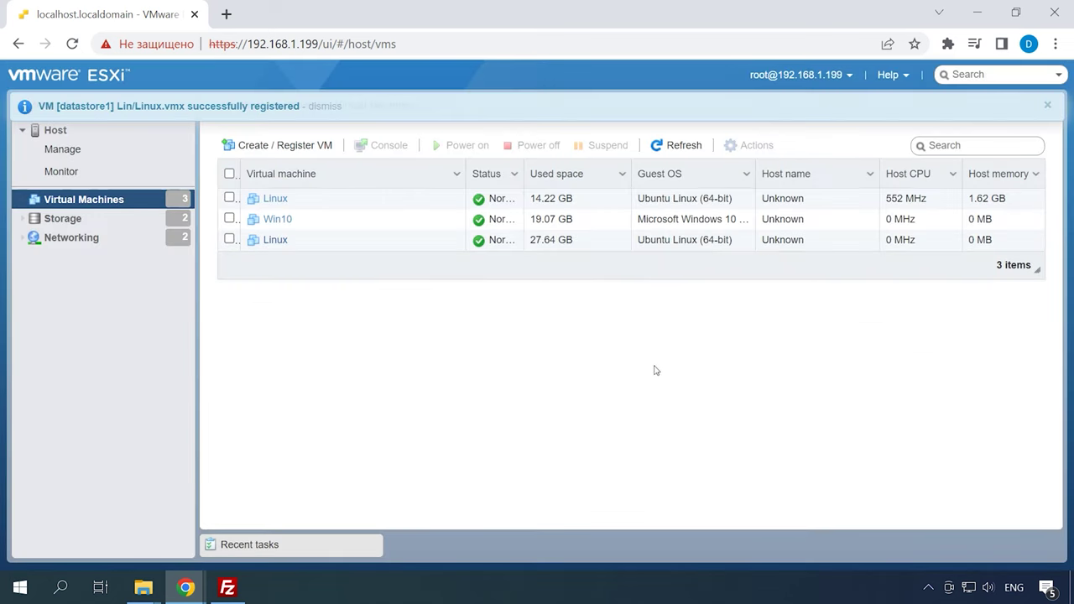
Step: Try to power on the newly registered Linux virtual machine and dismiss the registration notification
click(229, 239)
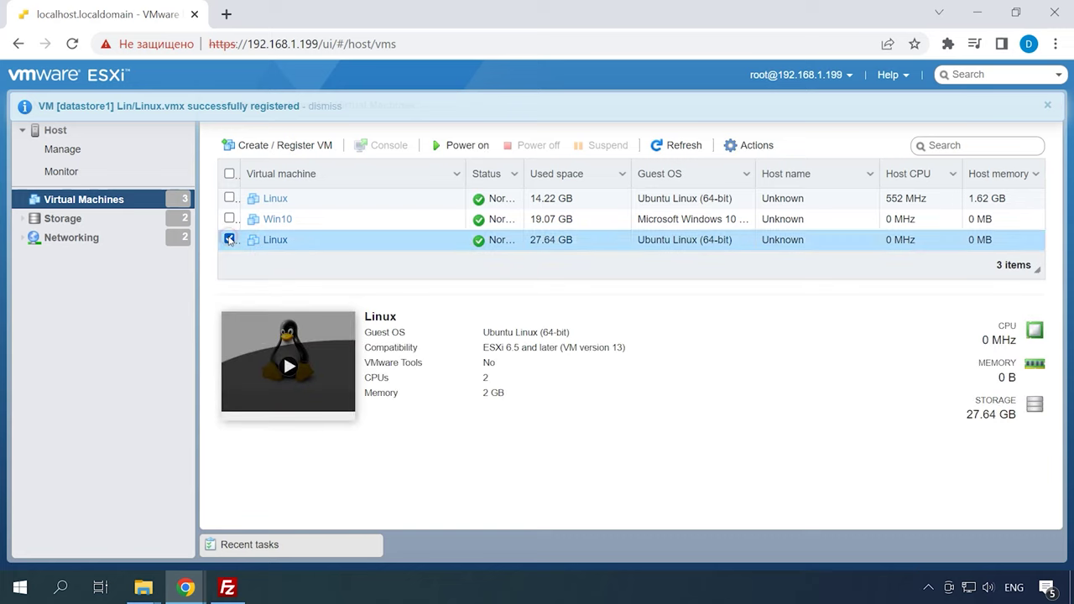
click(468, 146)
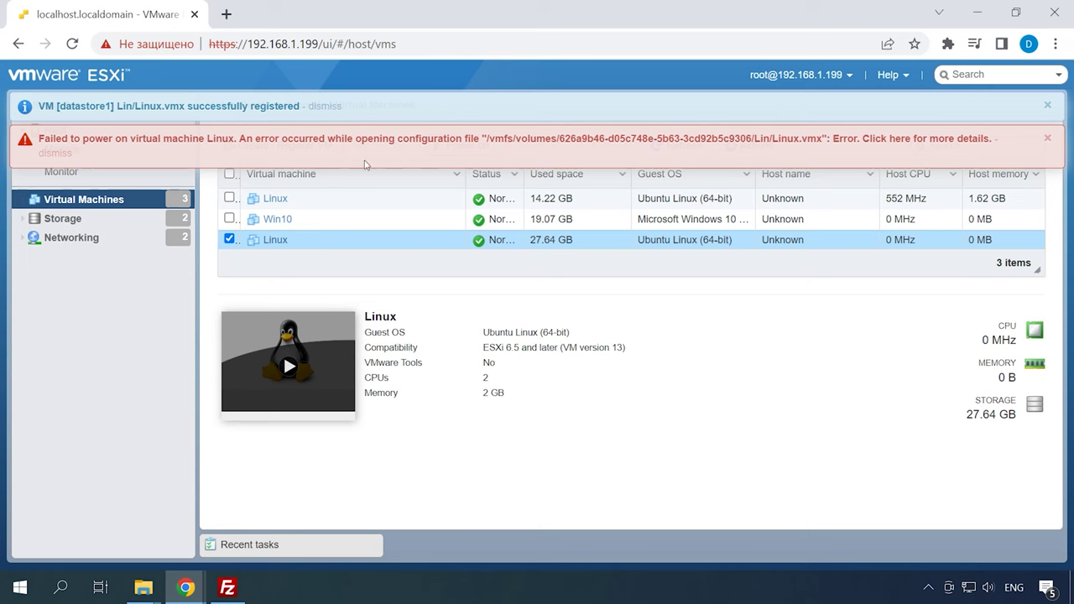
click(1048, 107)
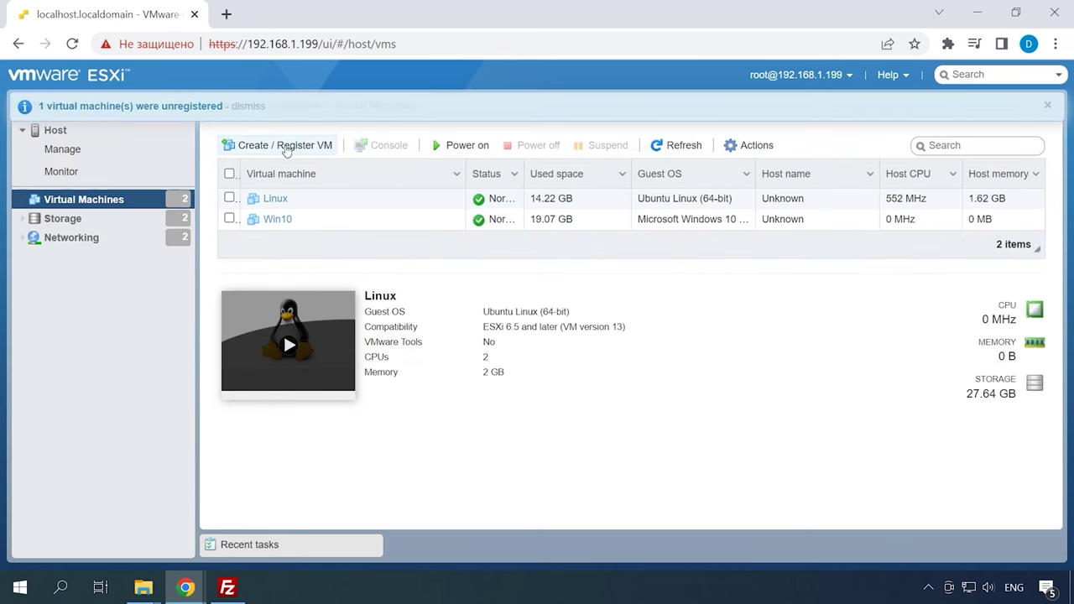
Step: Set up a new virtual machine named lin stored on the vmfs6 datastore, up to its hardware settings
click(285, 145)
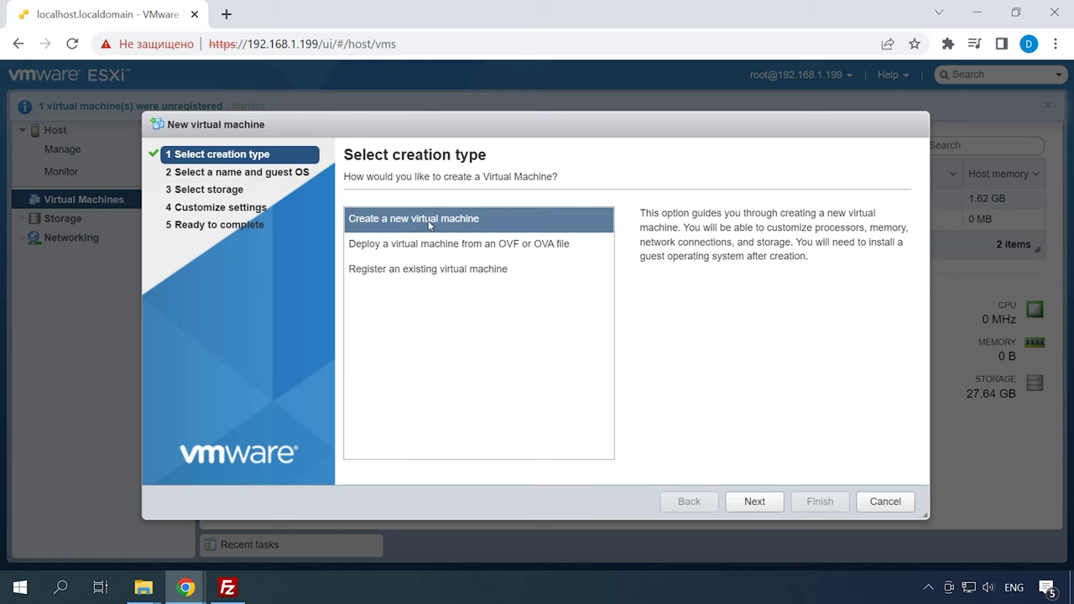
click(755, 501)
click(753, 501)
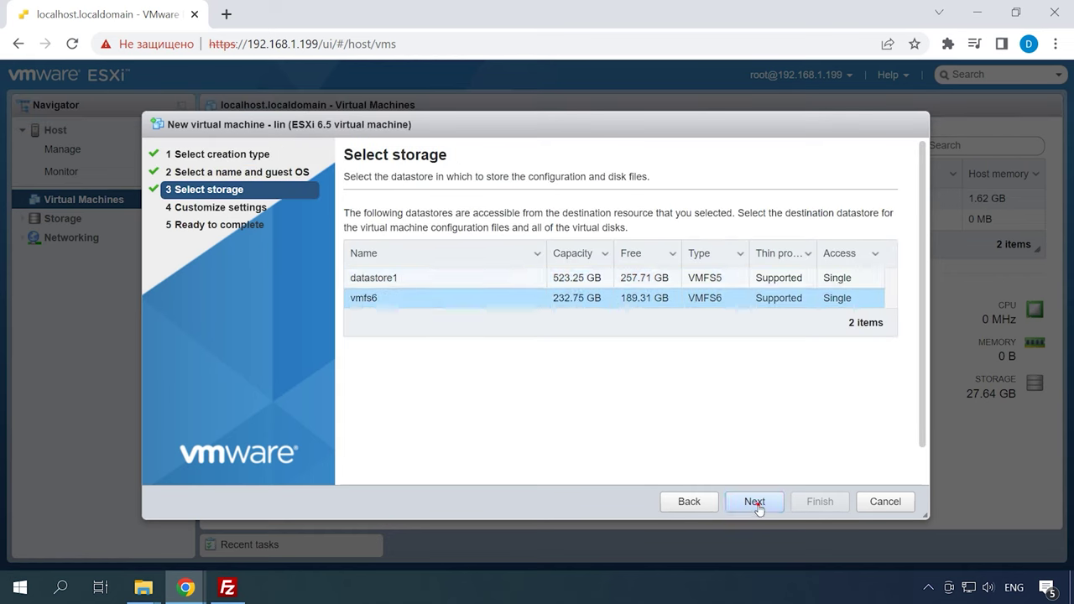
click(756, 502)
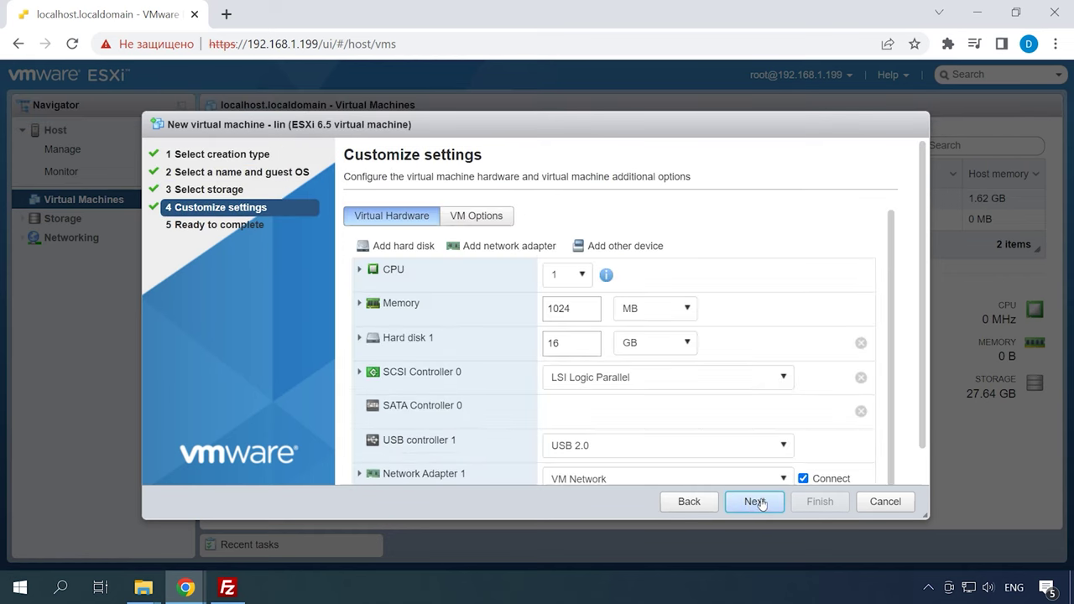
Step: Replace the default hard disk with the existing Lin/Linux_0.vmdk from datastore1 and finish creating the virtual machine
click(861, 344)
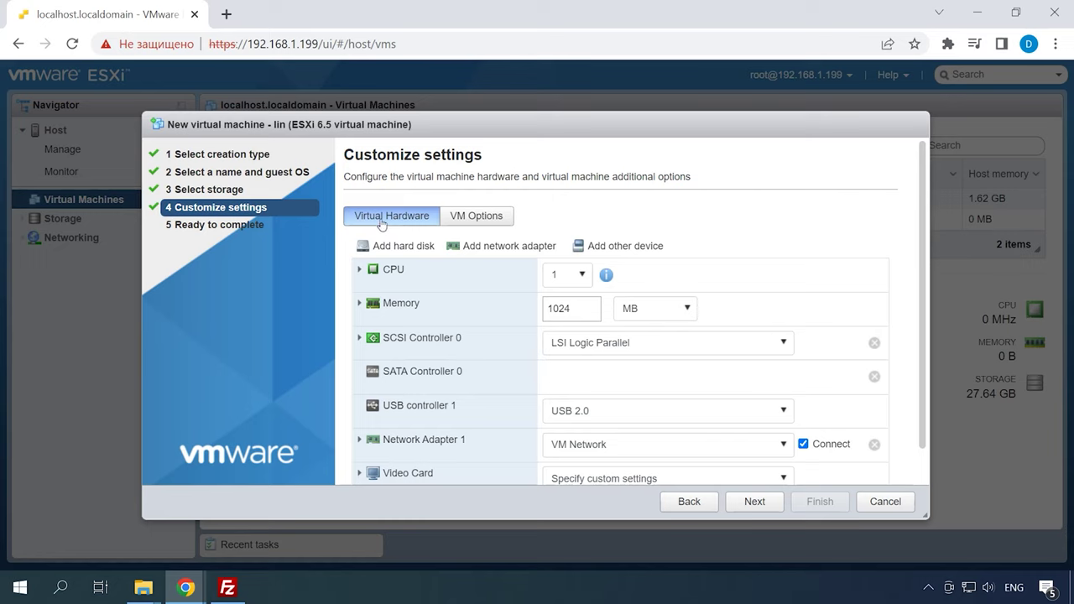
click(405, 251)
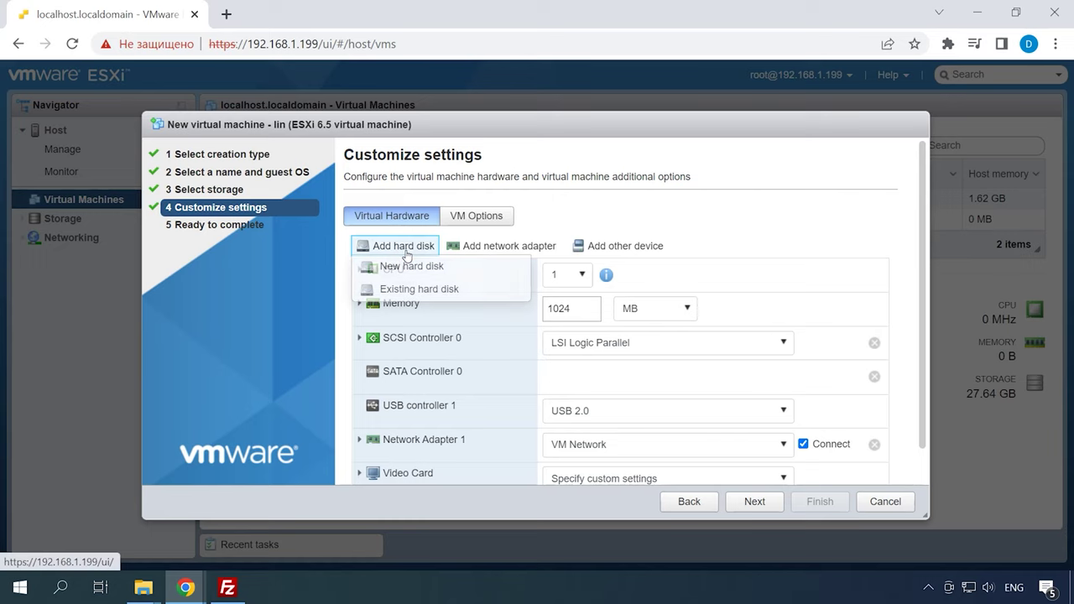
click(432, 294)
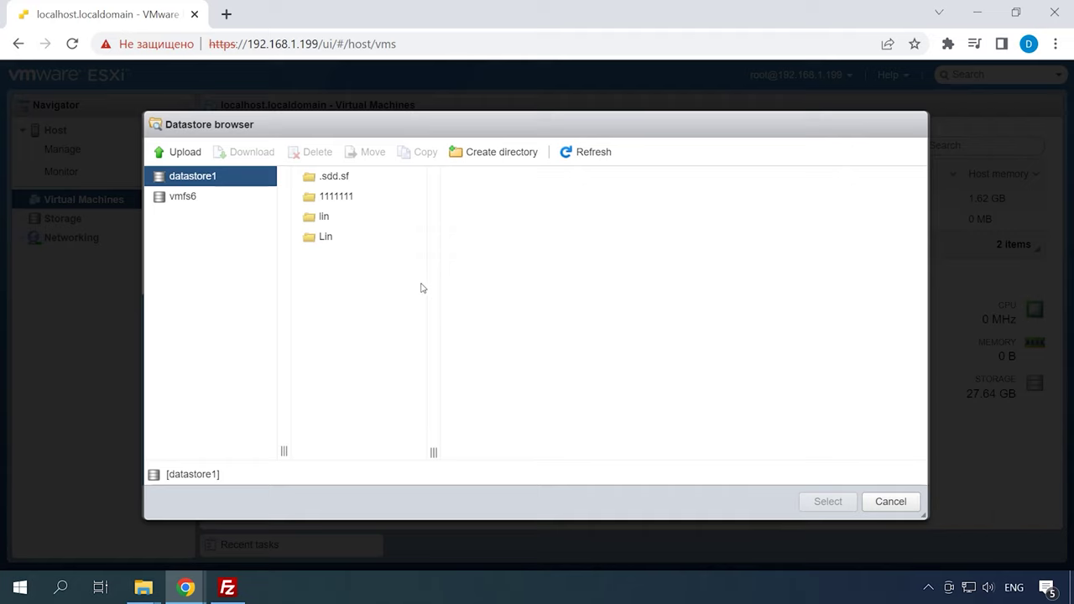
click(333, 238)
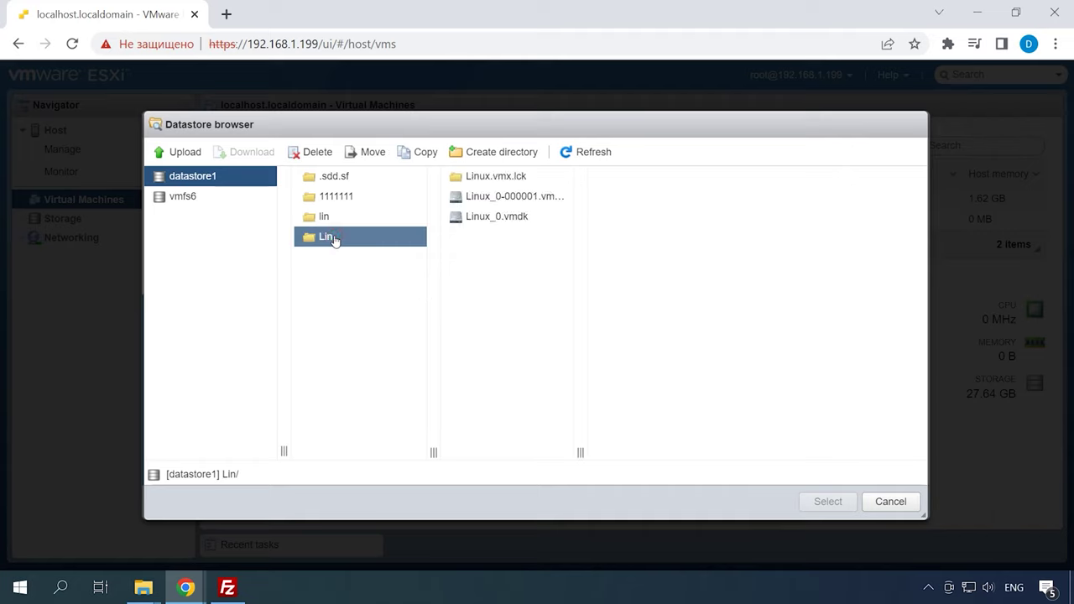
click(510, 219)
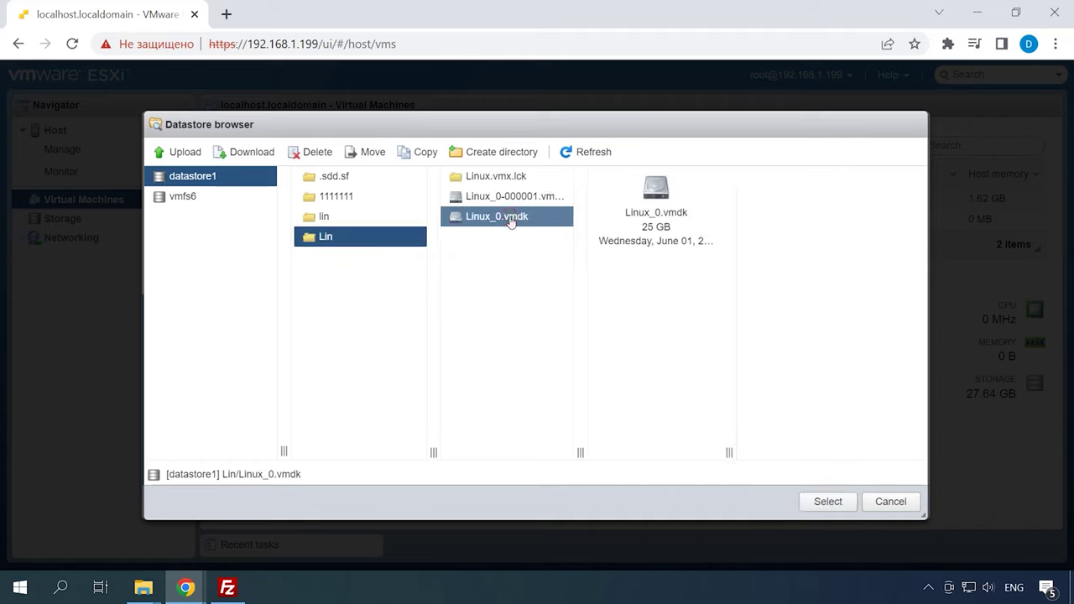
click(827, 502)
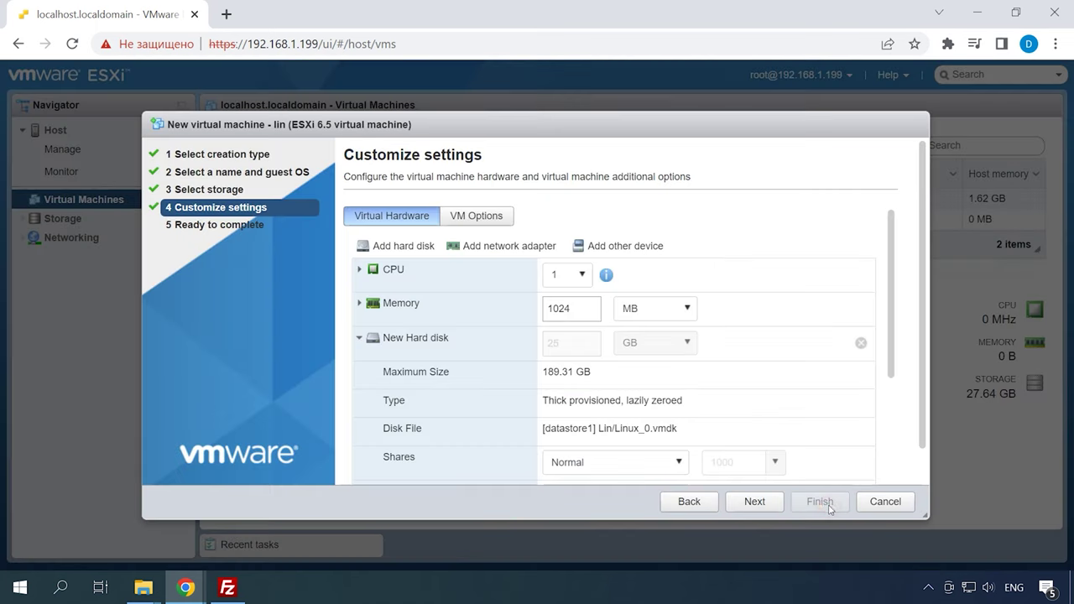
click(755, 504)
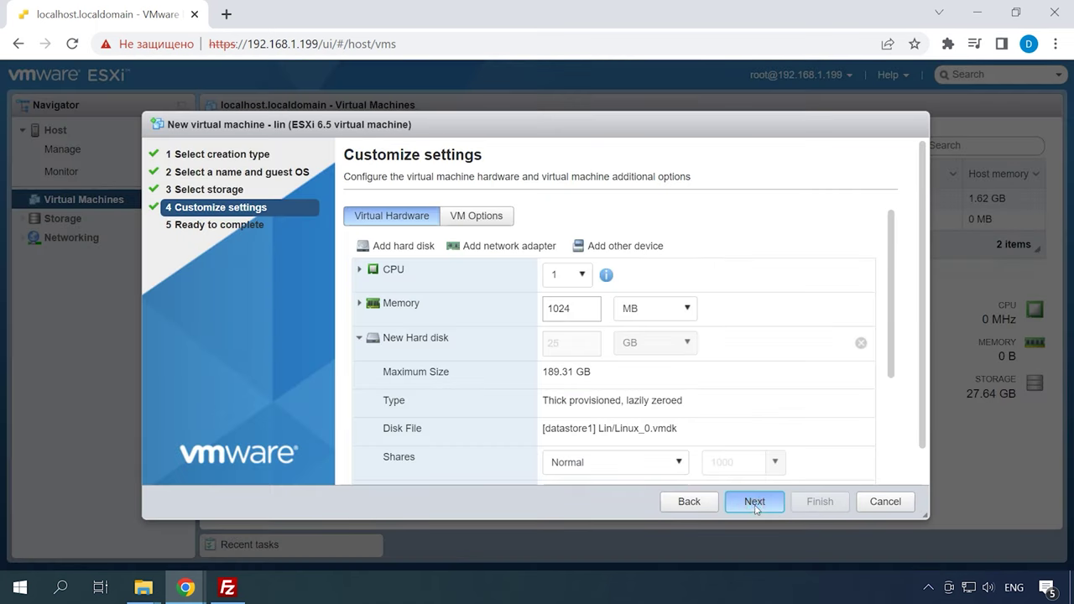
click(827, 502)
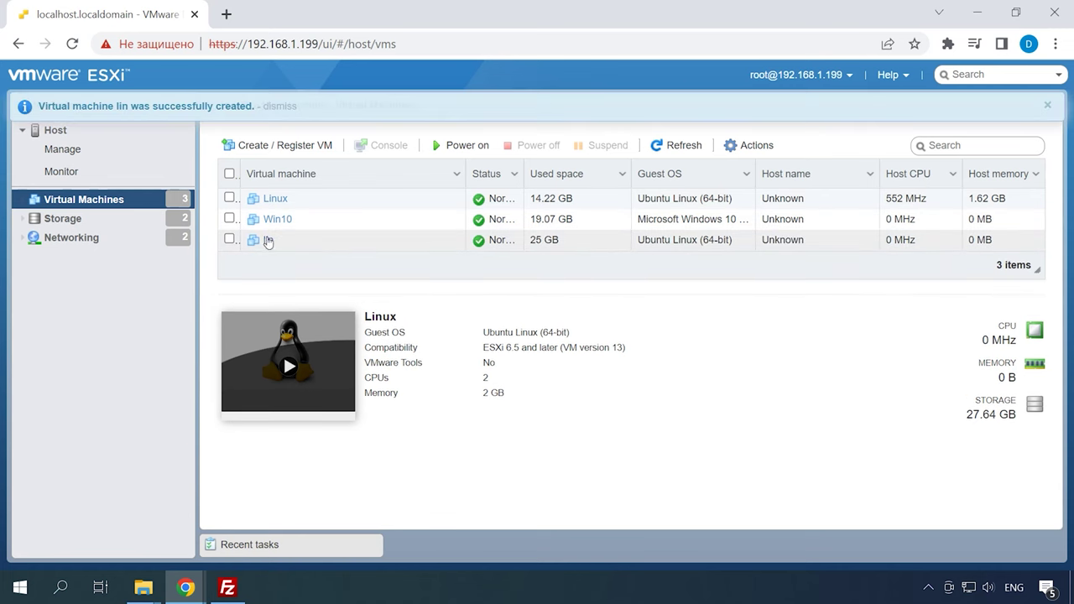
Step: Power on the lin virtual machine and open its console from the screen preview
click(252, 244)
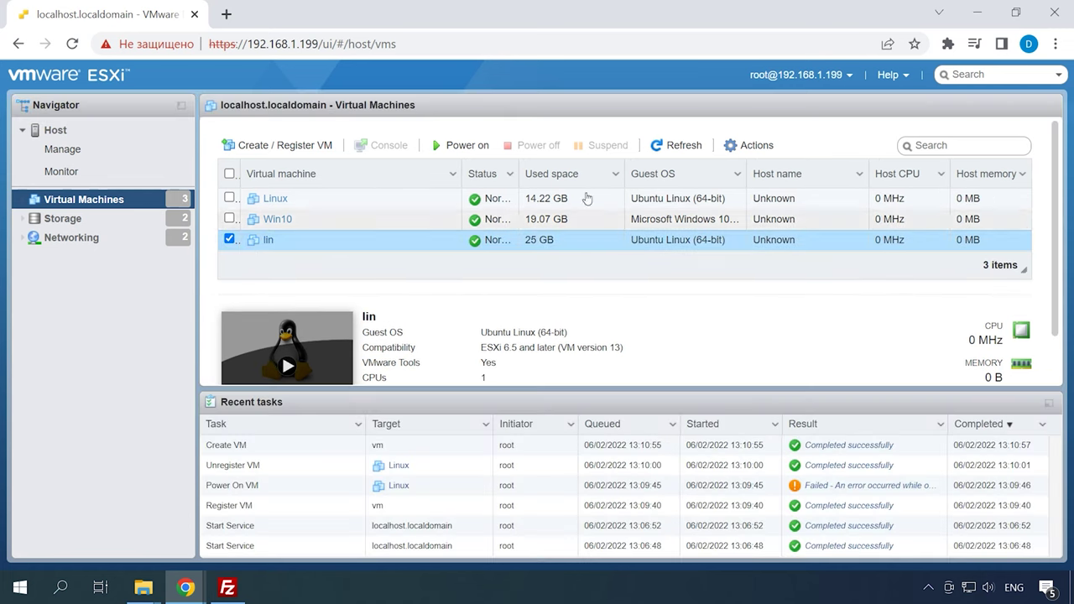
click(458, 147)
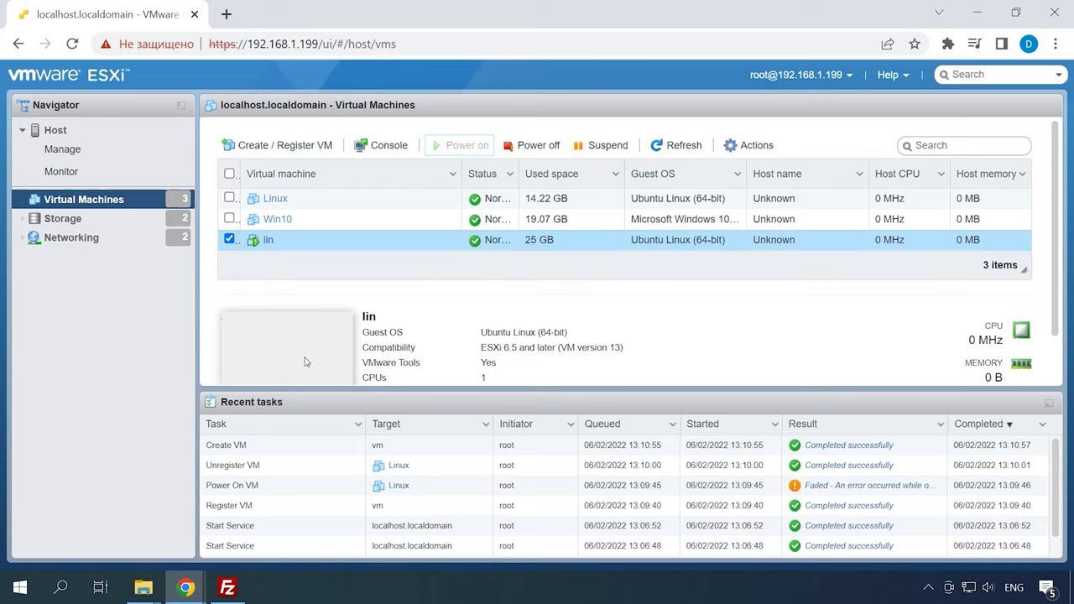
click(302, 361)
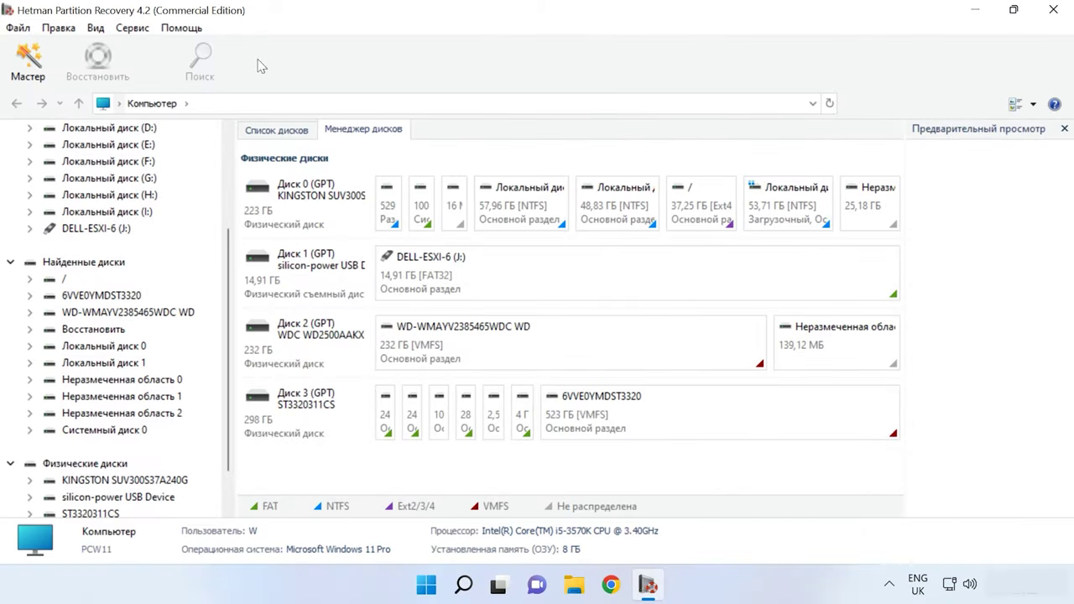
Step: Start mounting a VMware Workstation / vSphere (*.vmdk) disk image and choose the VMFS6\new\Linux folder as its source
click(131, 29)
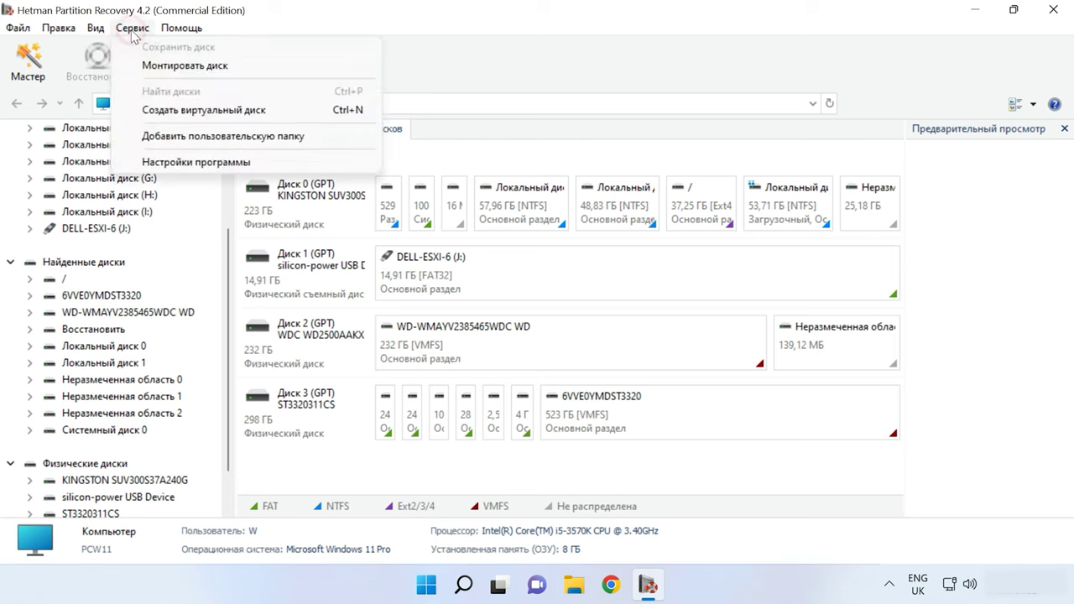
click(190, 74)
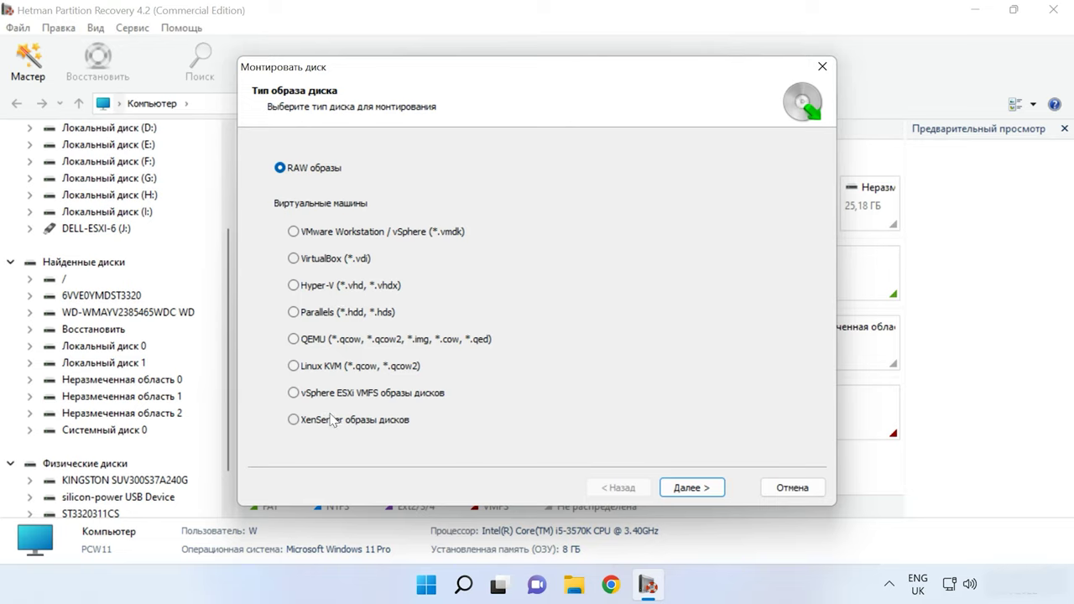
click(347, 232)
click(678, 488)
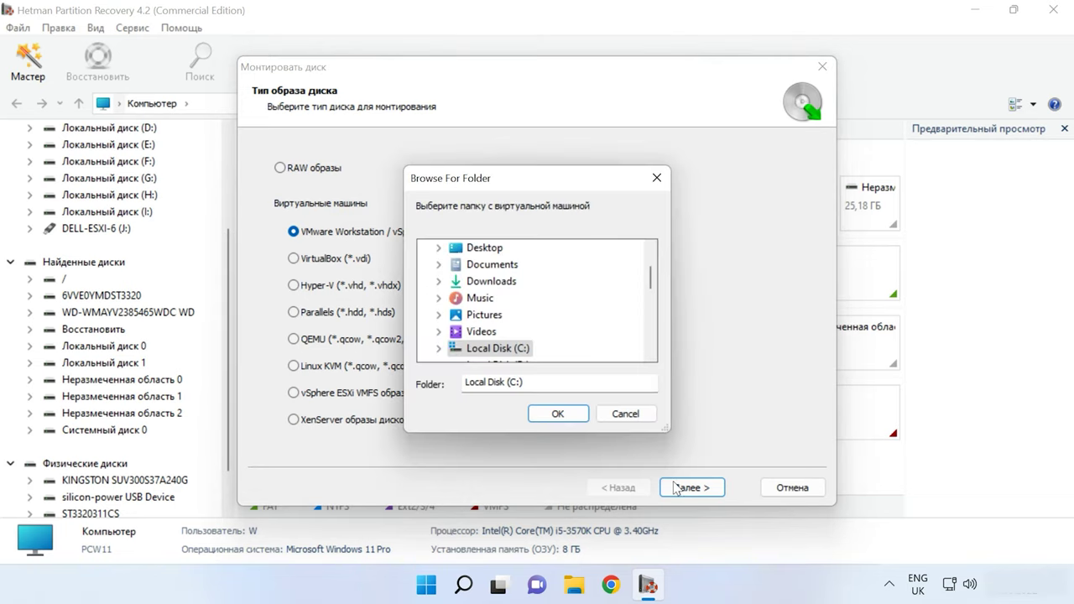
click(574, 298)
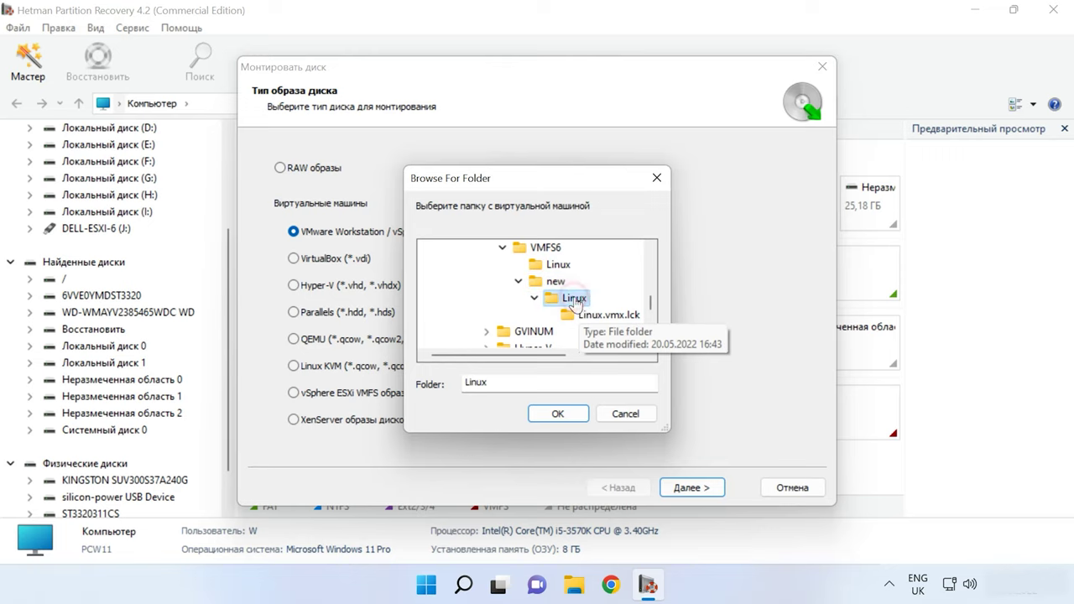
click(558, 415)
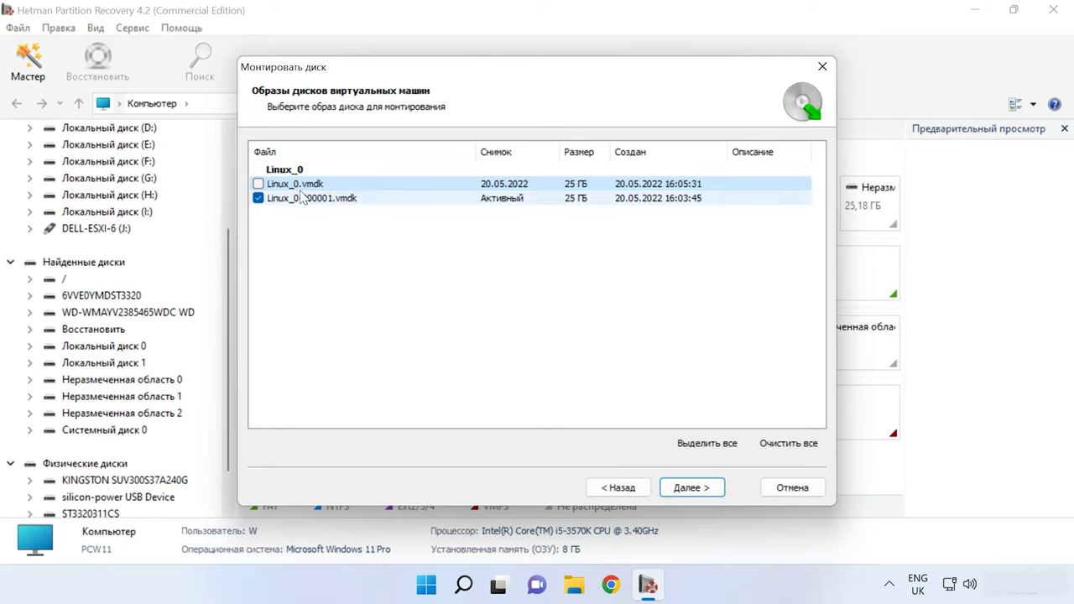
Step: Mount only the active Linux_0-000001.vmdk image, leaving the Linux_0.vmdk snapshot unselected
click(258, 183)
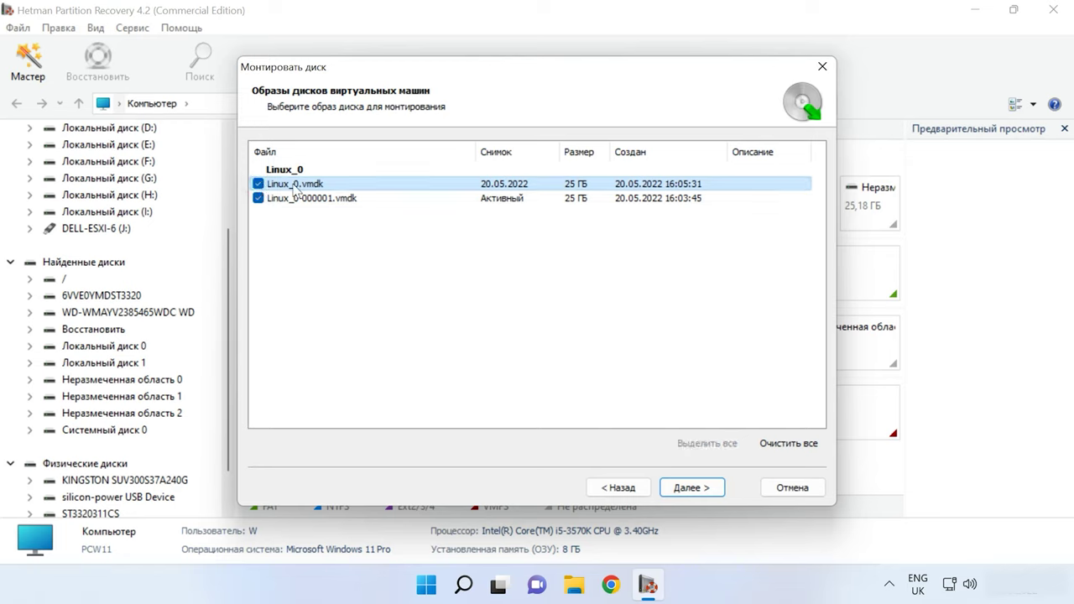
click(259, 184)
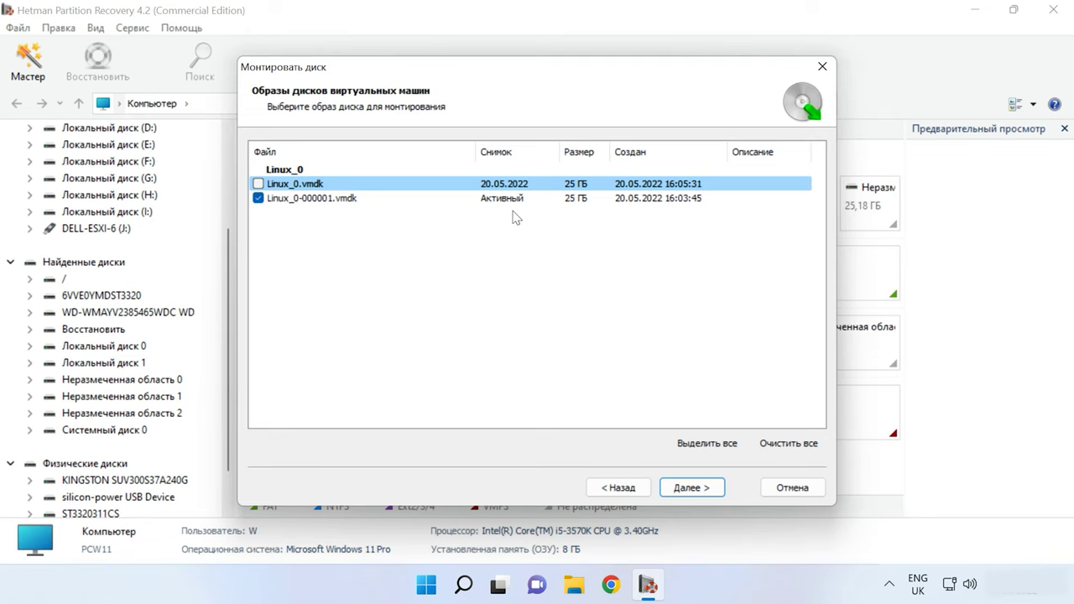
click(691, 488)
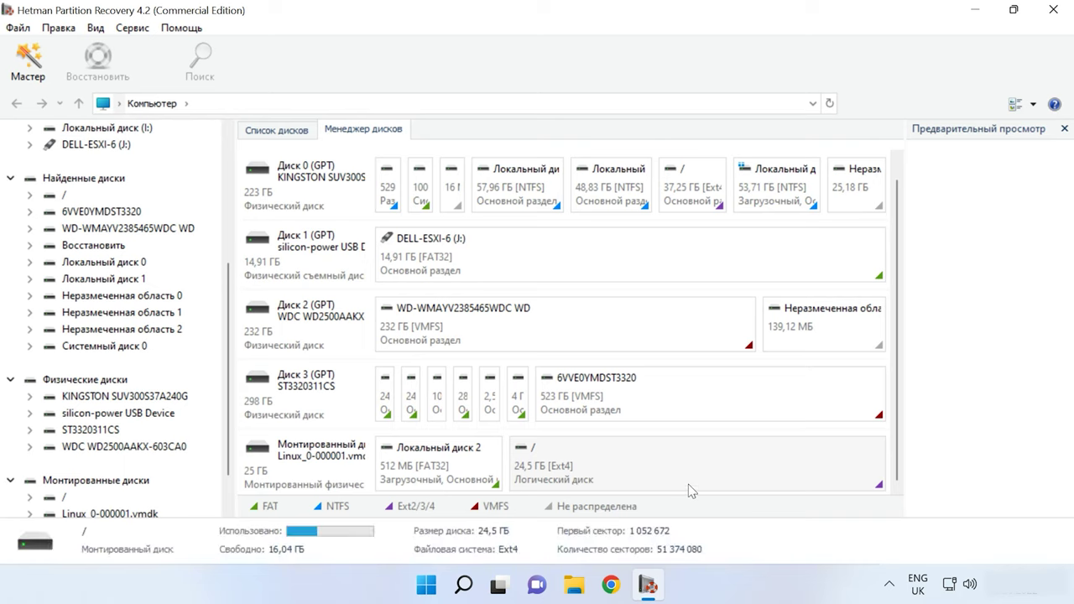
Step: Run a quick scan on the 24.5 GB Ext4 partition of the mounted virtual disk
click(304, 476)
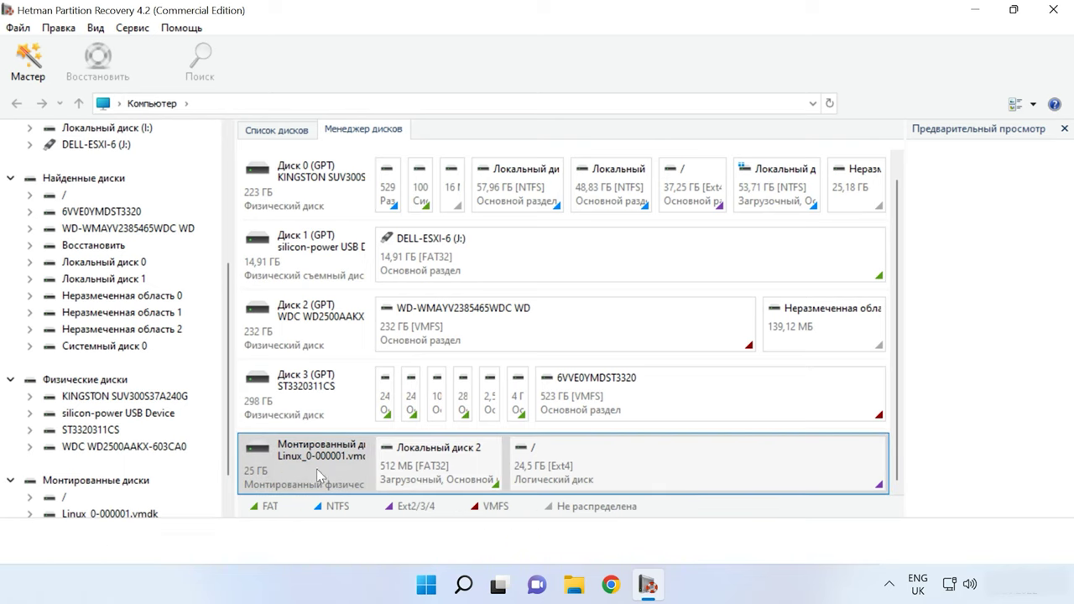
click(652, 463)
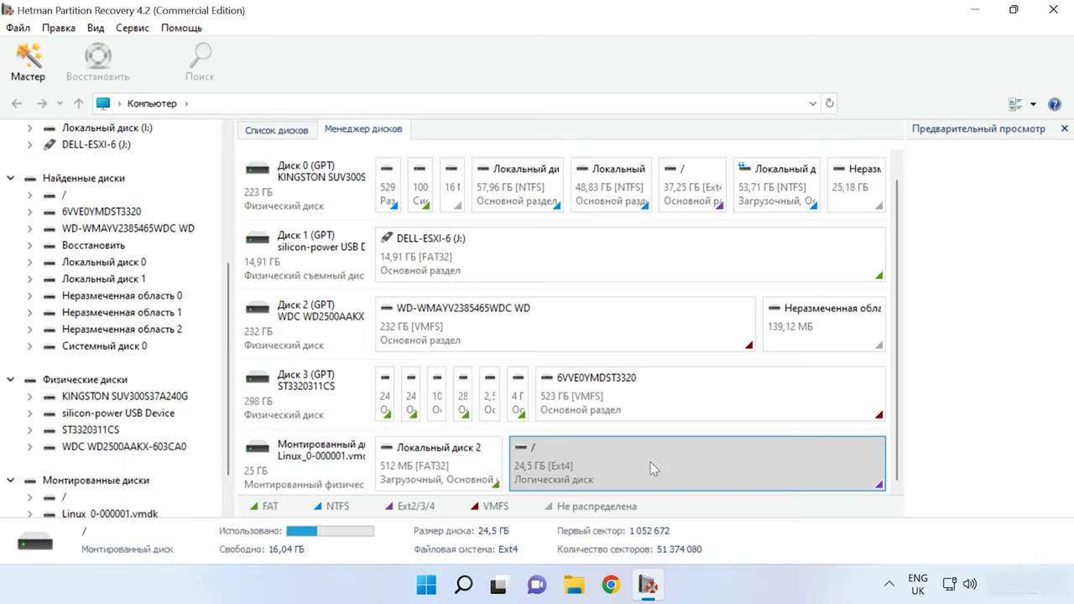
right_click(651, 463)
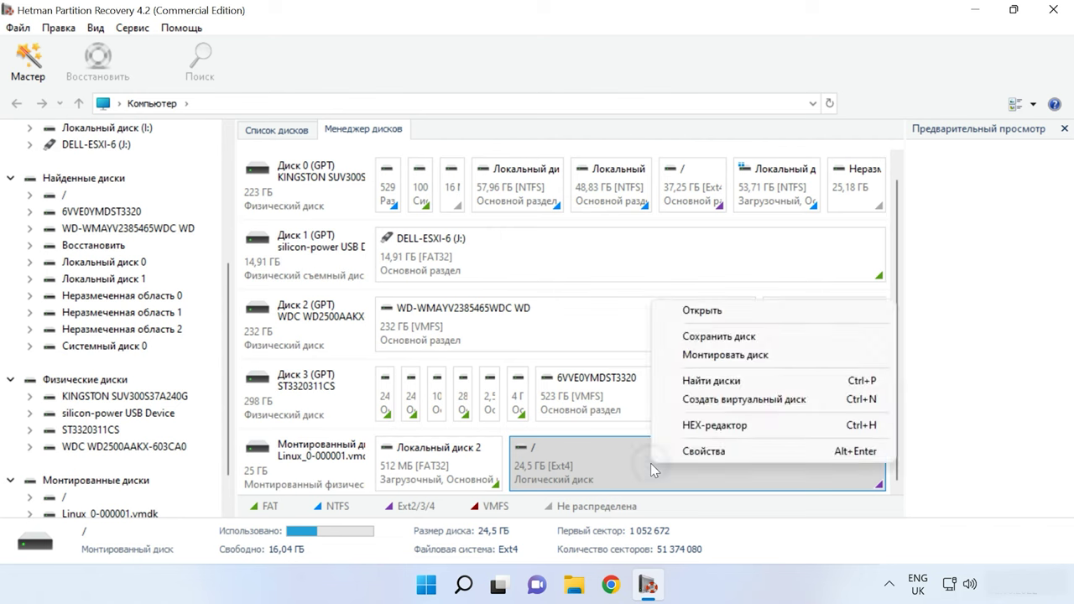
click(718, 312)
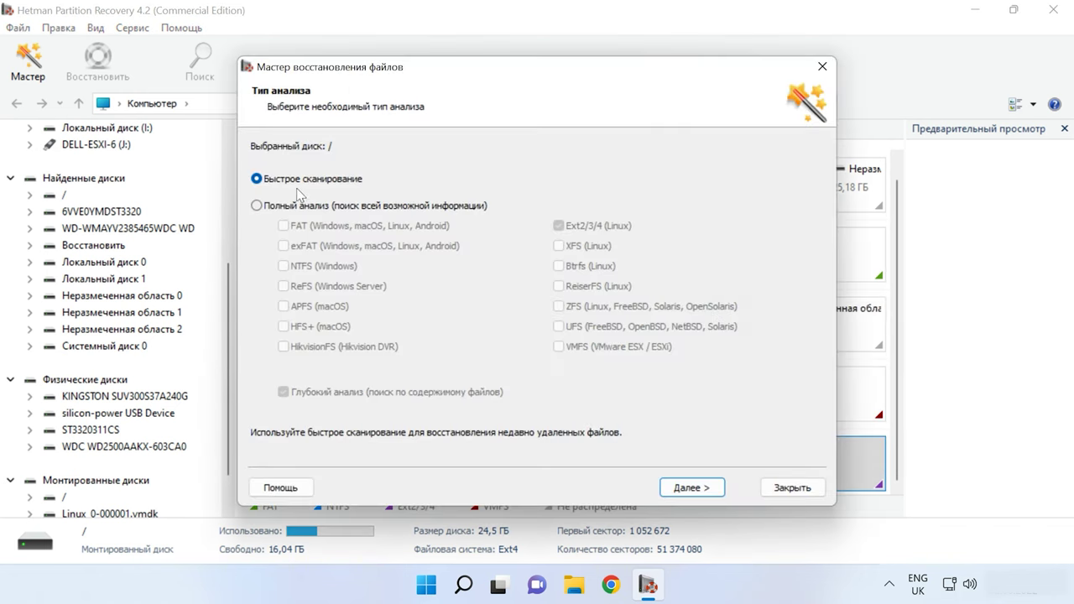
click(691, 491)
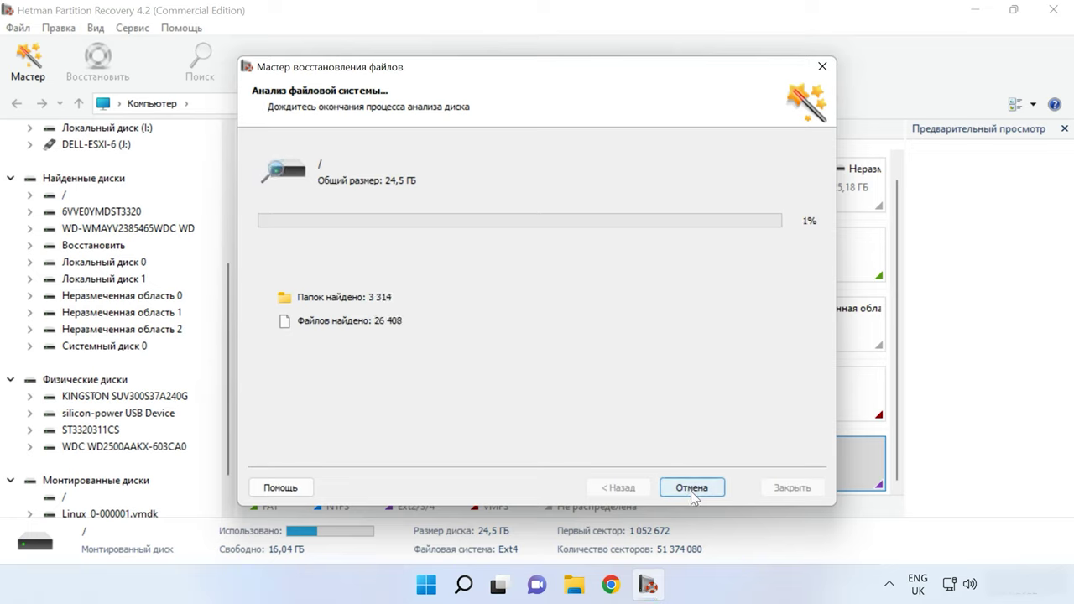
click(690, 488)
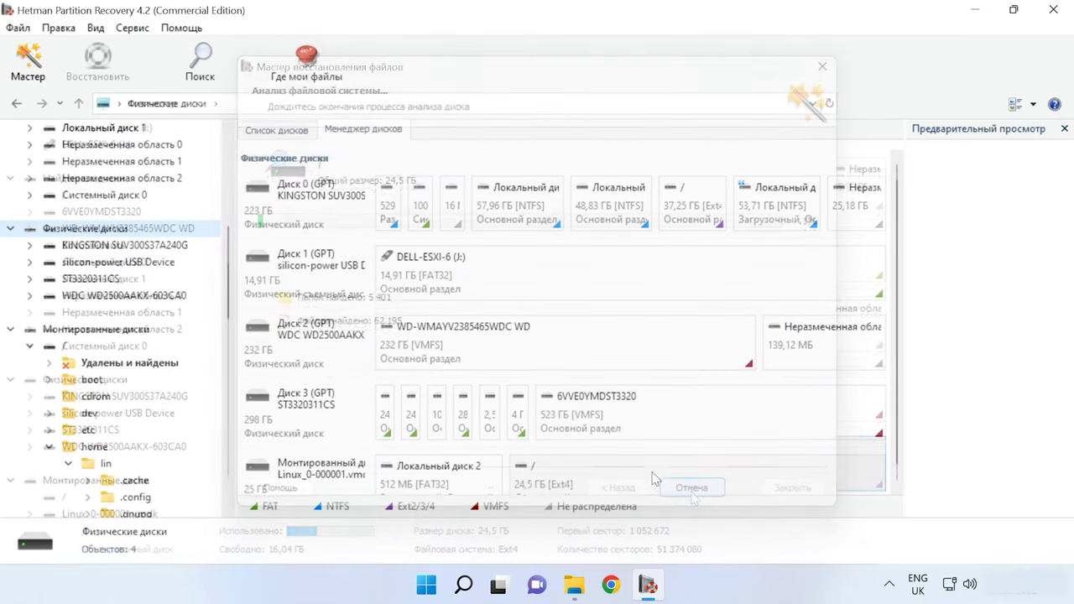
Step: Reanalyze the mounted disk's Ext4 partition with a full analysis for the Ext2/3/4 file system and finish the wizard
right_click(646, 461)
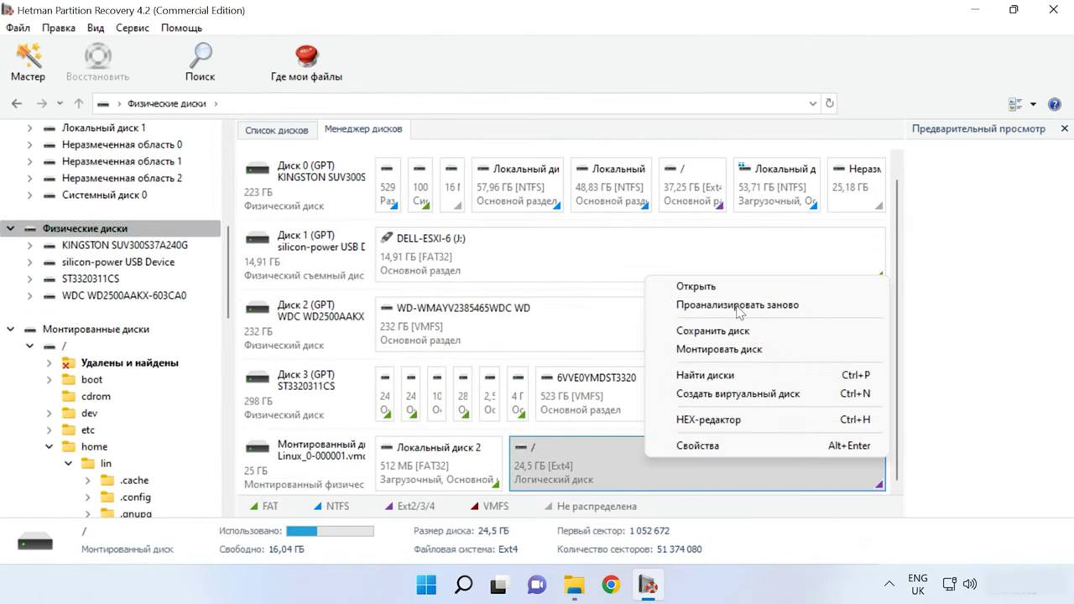
click(734, 307)
click(285, 208)
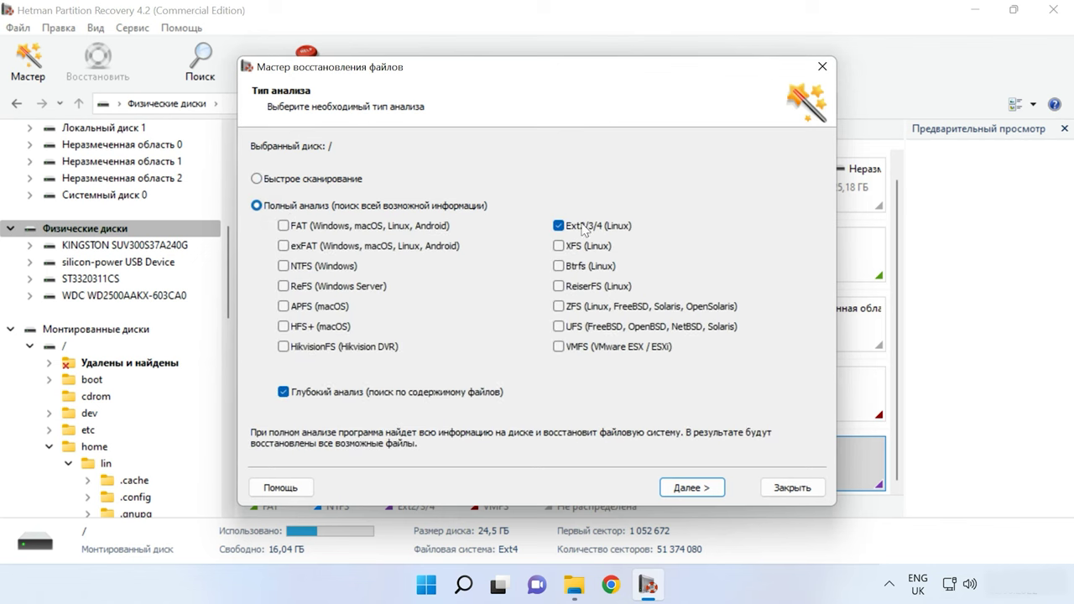
click(303, 392)
click(693, 489)
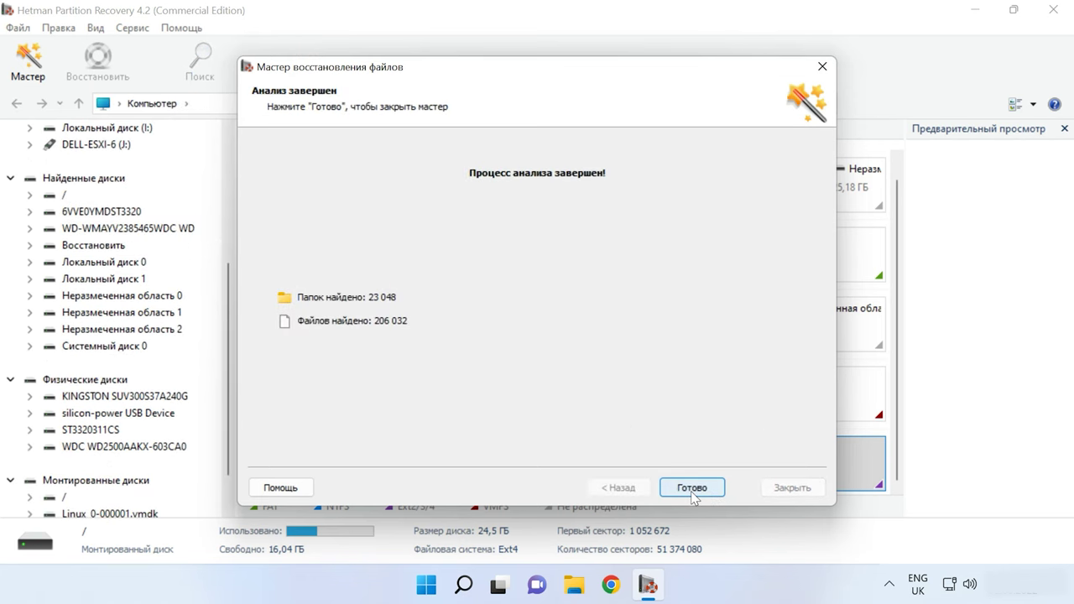
click(693, 488)
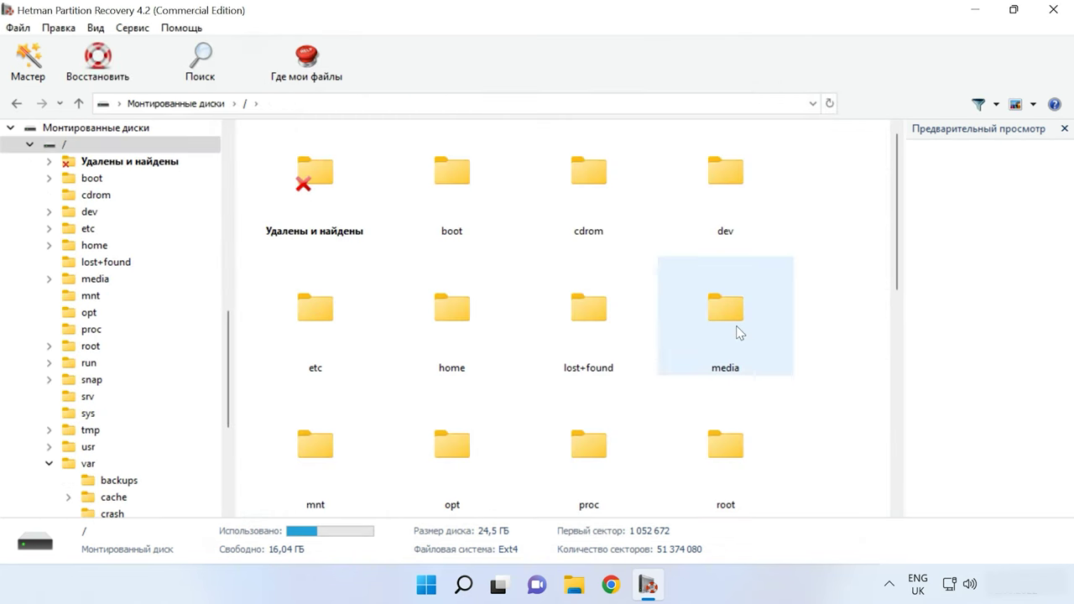
Step: Open the deleted Car folder inside home/lin/Documents/data on the mounted disk
scroll(616, 311, down, 1)
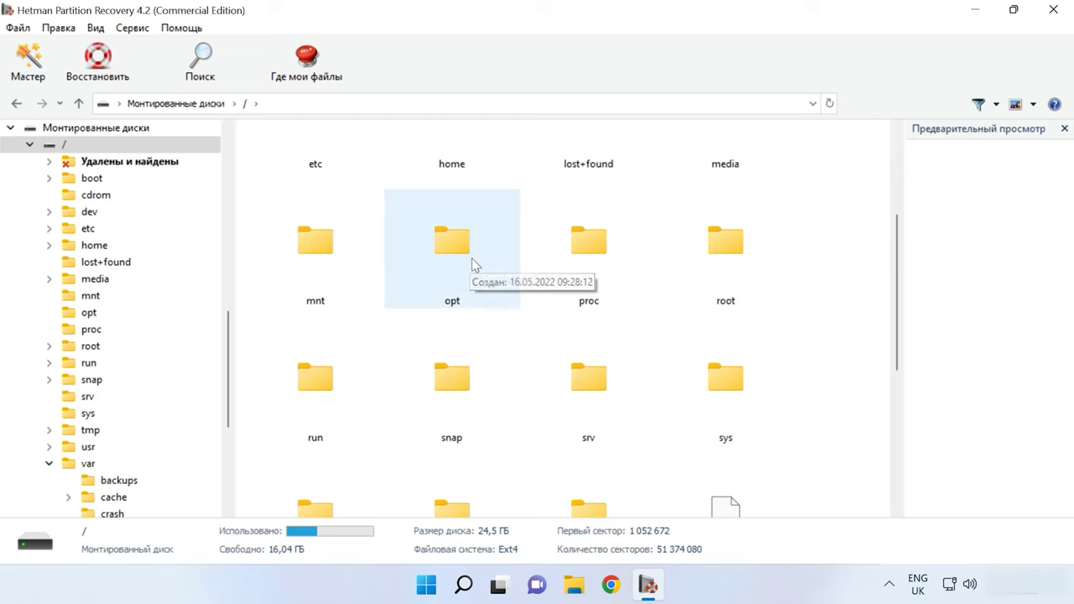
scroll(475, 269, up, 1)
click(458, 302)
double_click(458, 302)
click(312, 209)
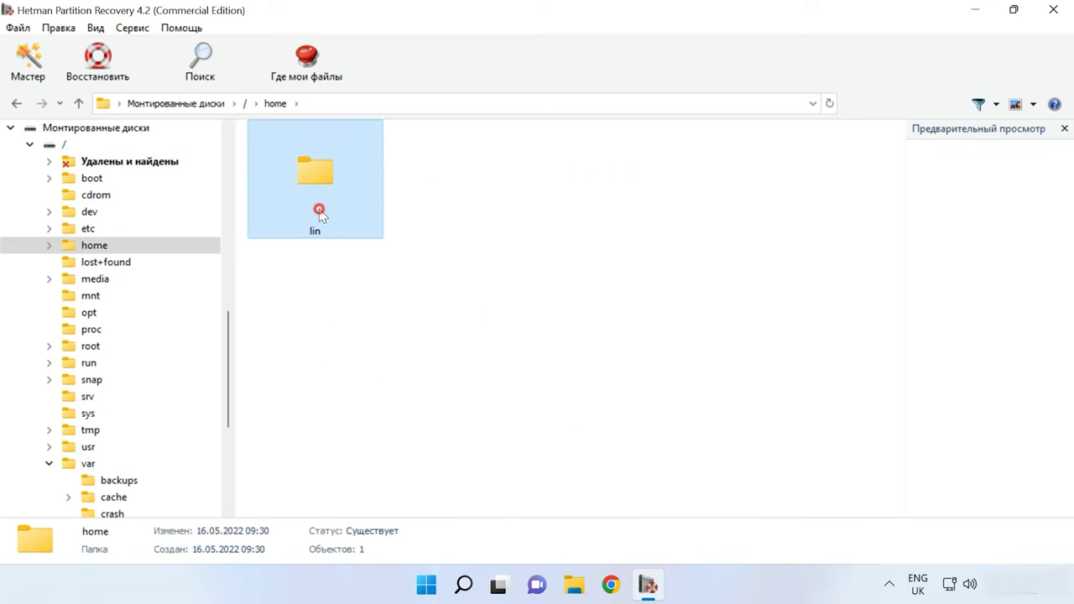
double_click(315, 209)
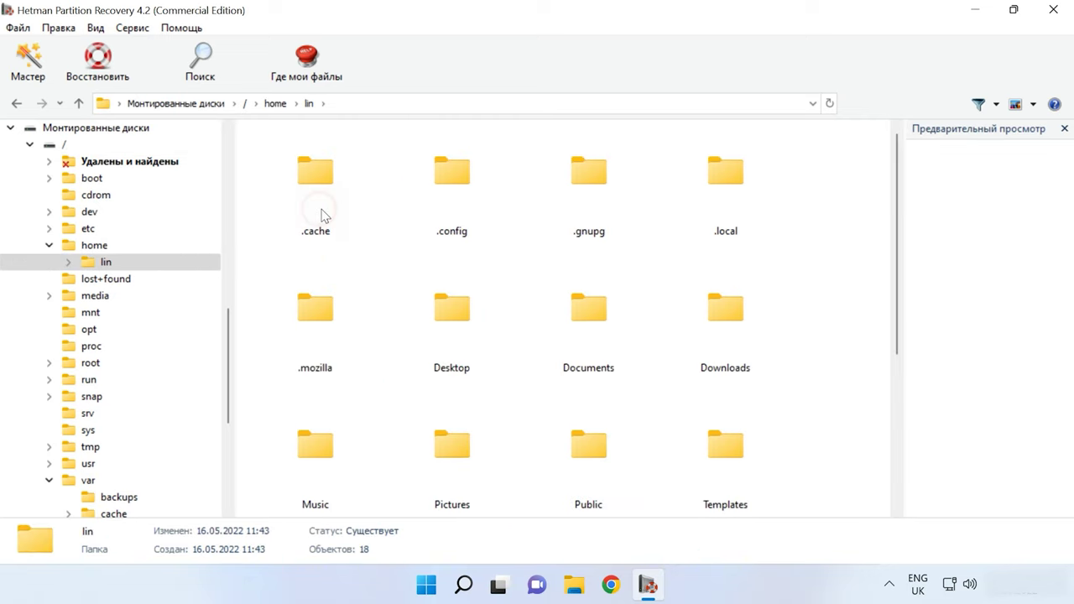
double_click(608, 336)
double_click(277, 207)
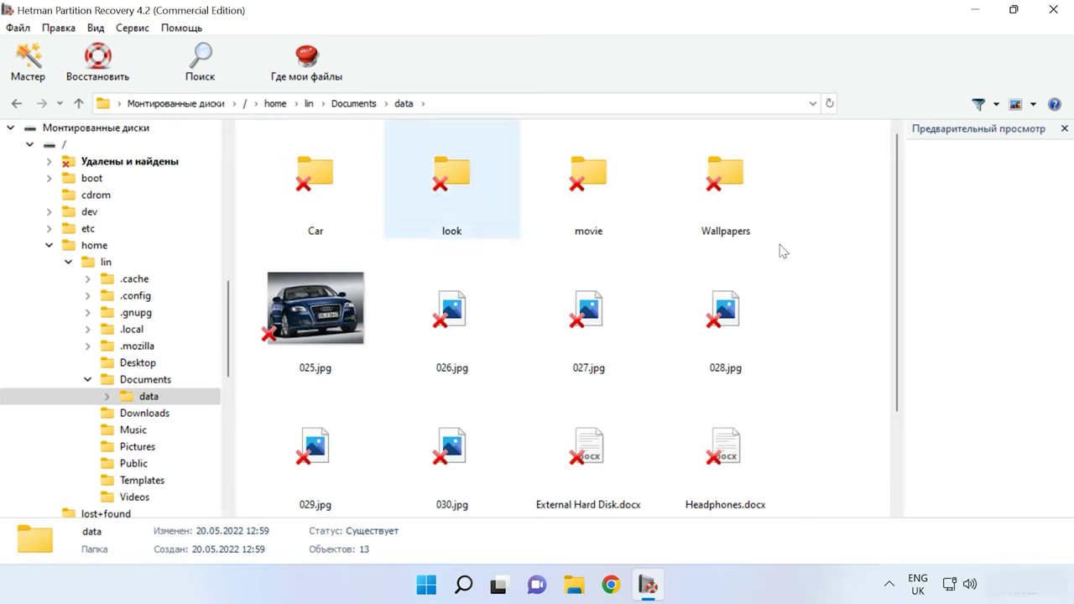
double_click(314, 211)
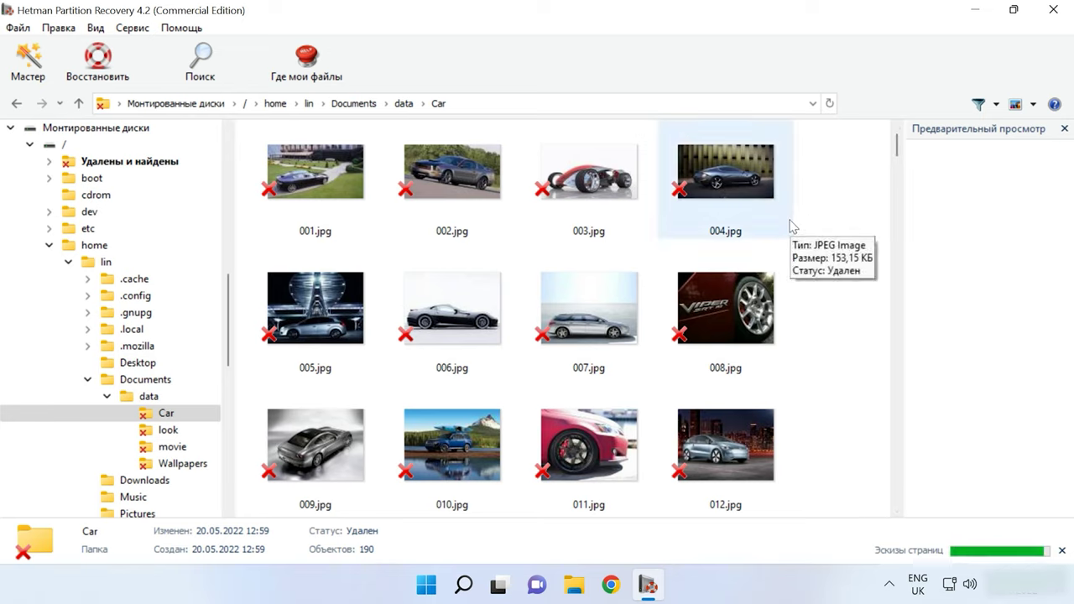
Step: Recover the images 001.jpg to 008.jpg from the Car folder to the hard disk in C:\1
drag(827, 156, 317, 317)
click(99, 84)
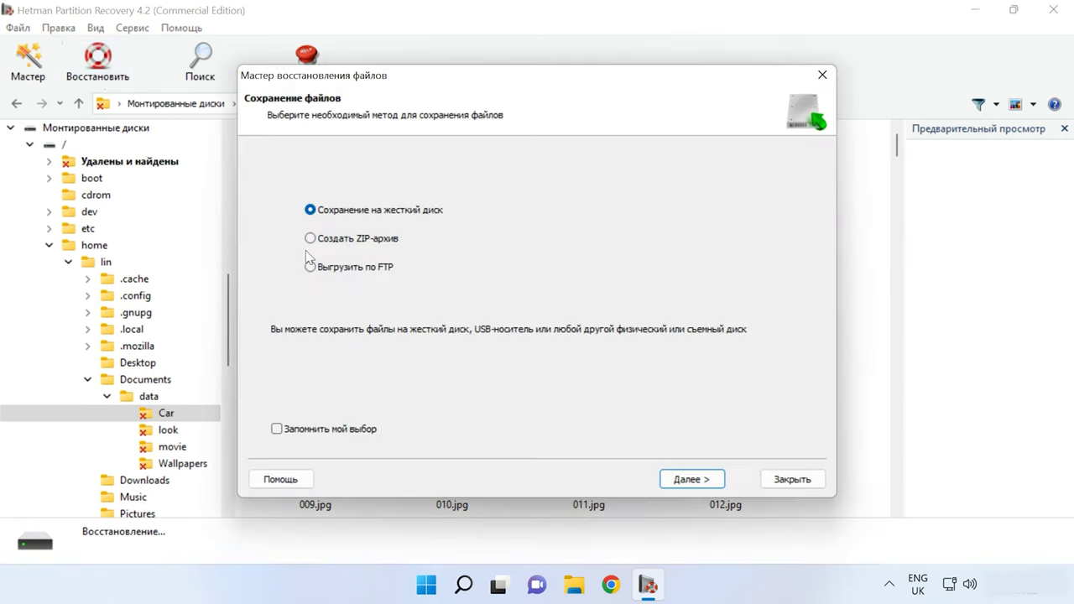
click(693, 484)
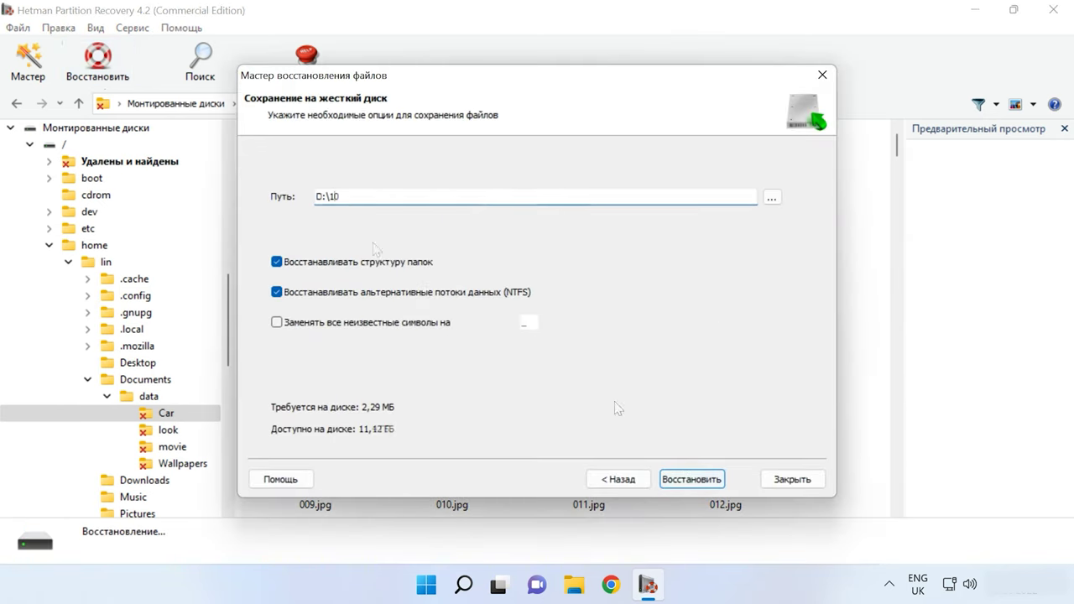
click(693, 480)
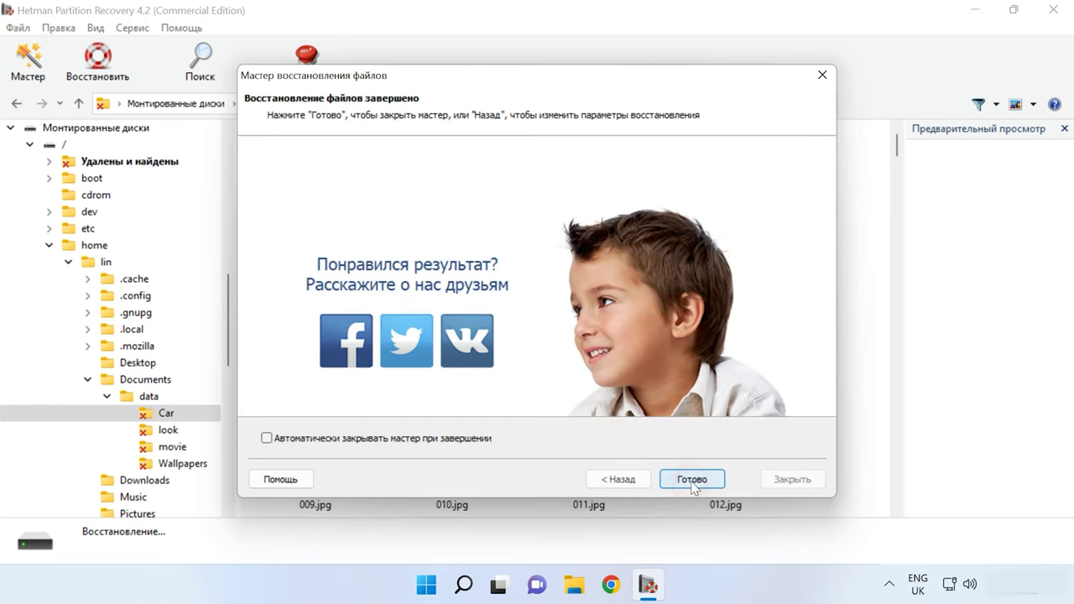
click(690, 480)
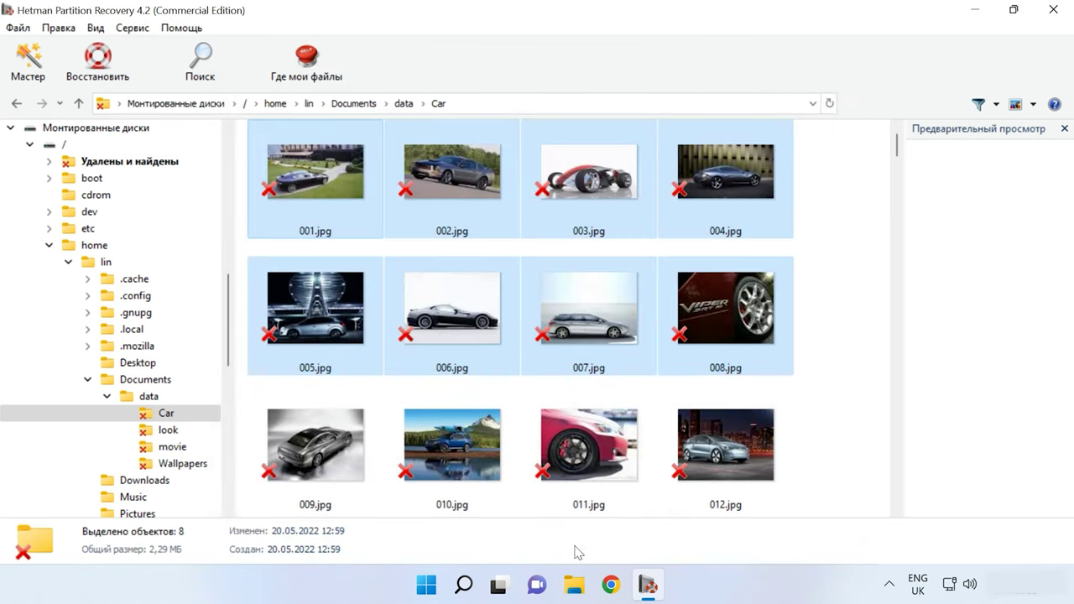
Step: Switch to File Explorer, open folder 1 on Local Disk (C:) and check the recovered images
click(573, 586)
double_click(314, 155)
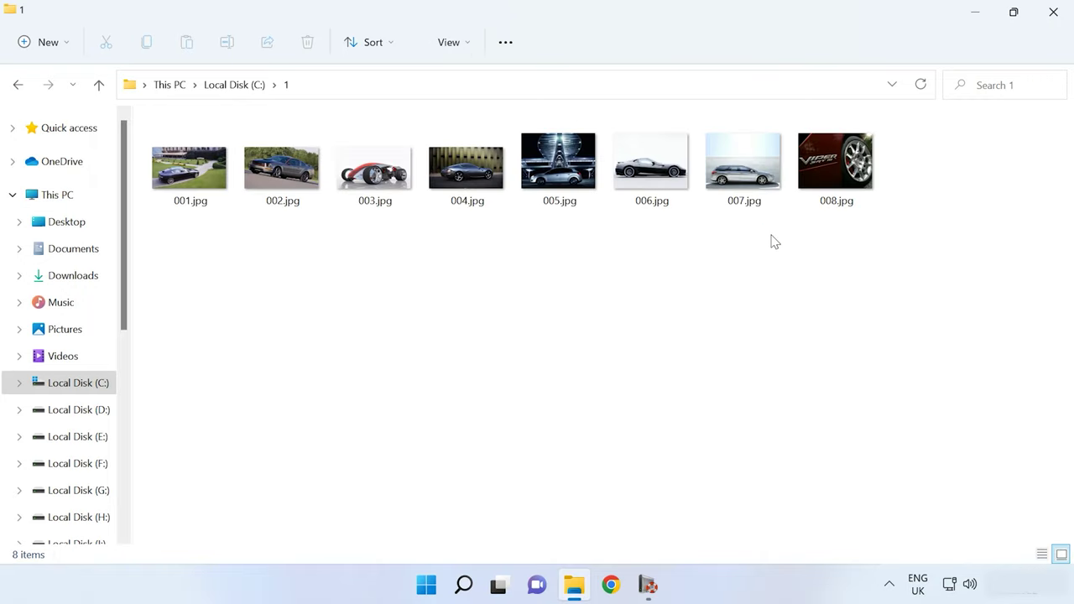
drag(848, 249, 105, 184)
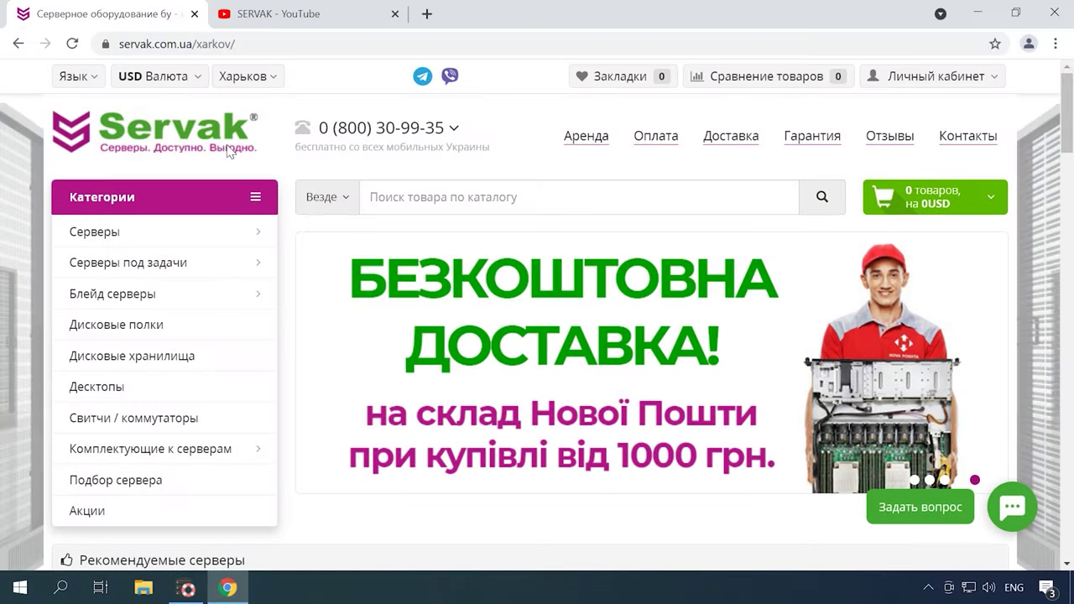
Step: Switch to Chrome and look through the recommended servers, useful videos and service offers on the Servak store's home page
scroll(347, 271, down, 5)
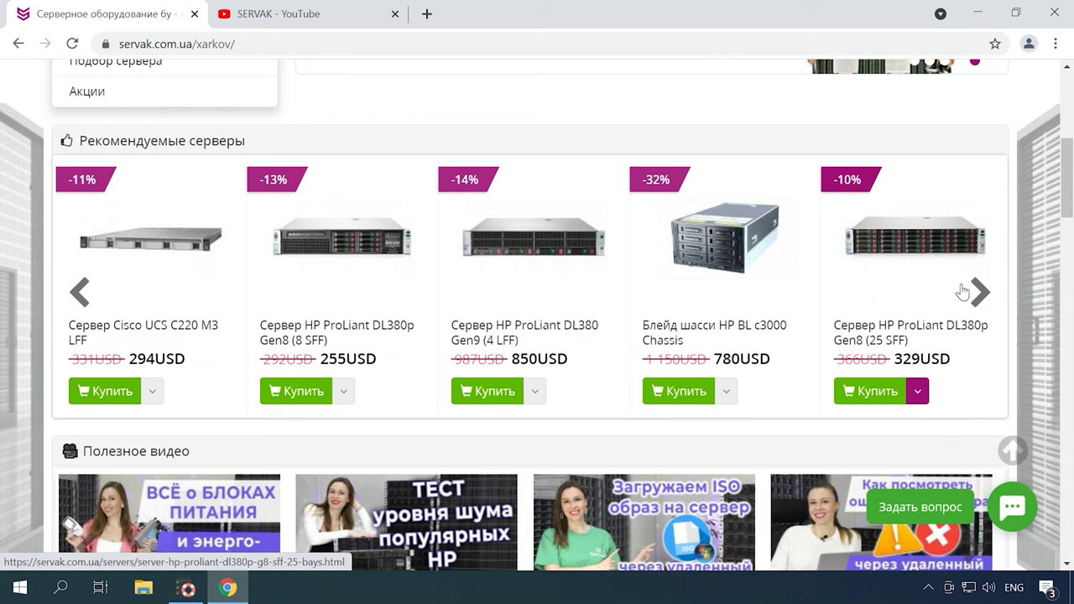
click(979, 294)
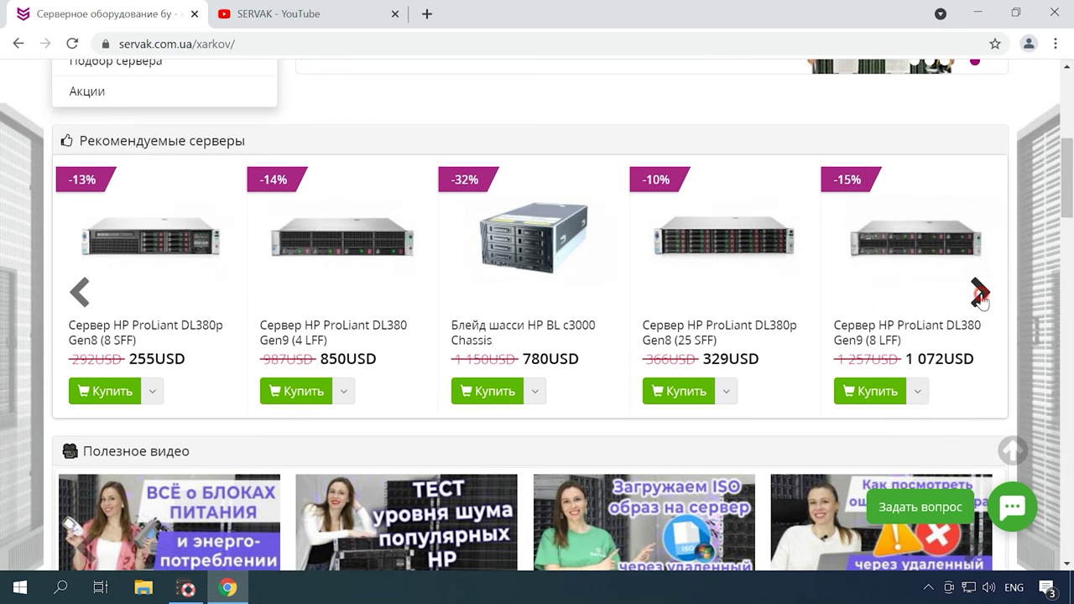
click(980, 294)
click(980, 293)
click(979, 295)
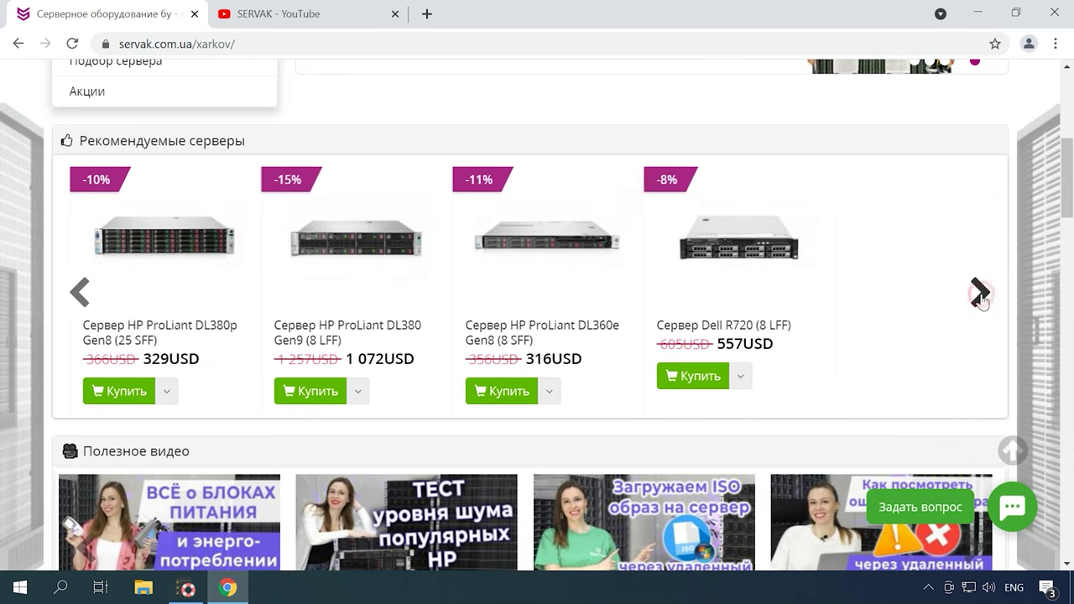
scroll(376, 380, down, 1)
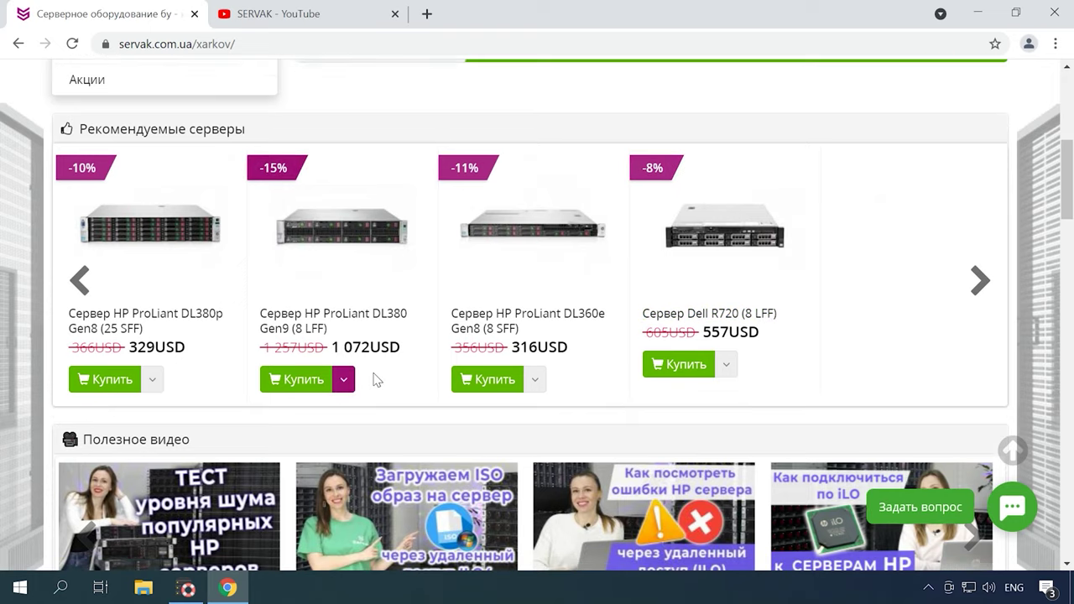
scroll(376, 380, down, 2)
scroll(364, 383, down, 1)
scroll(364, 382, down, 2)
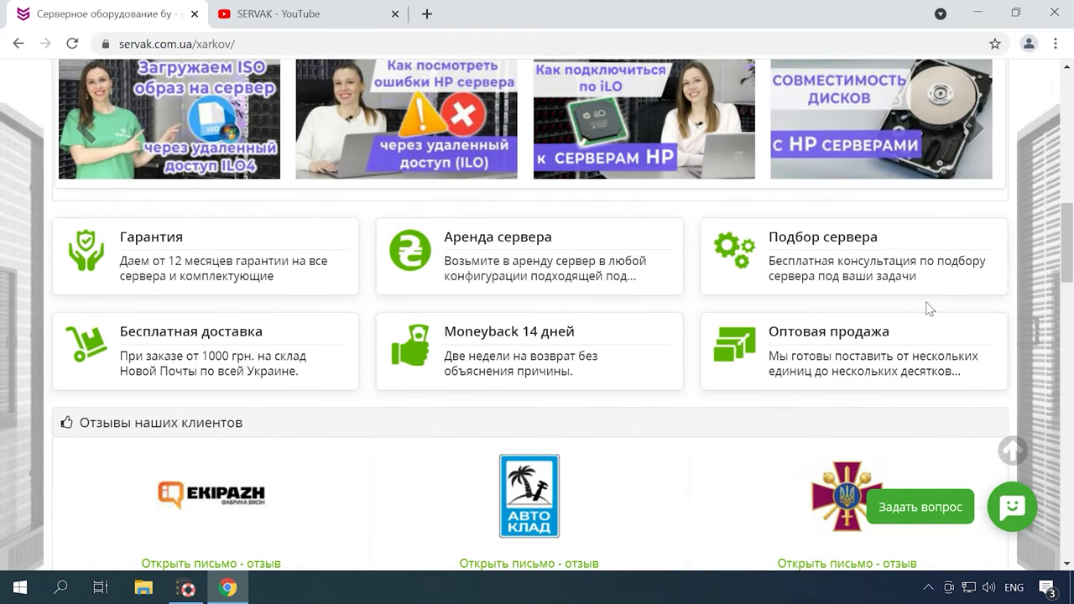
scroll(903, 310, up, 1)
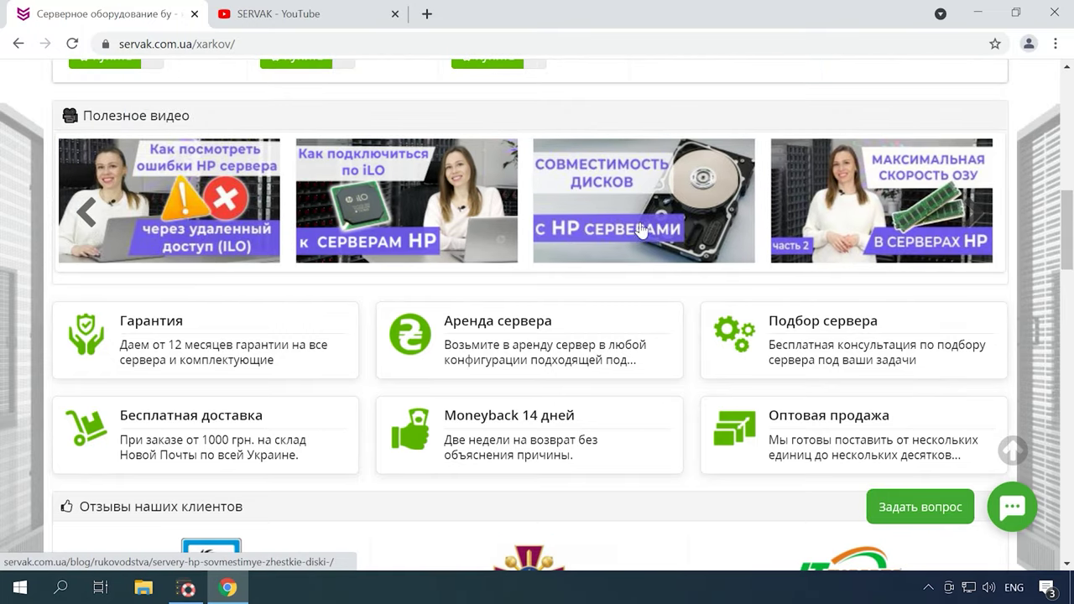
Step: Switch to the SERVAK YouTube channel and look through its video sections
click(318, 15)
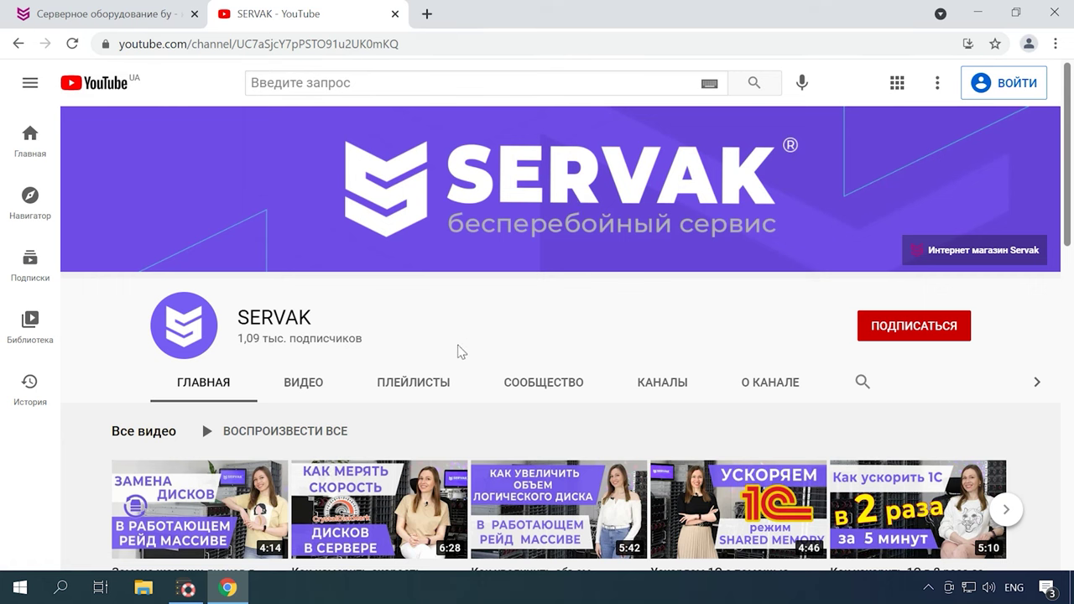
scroll(398, 411, down, 2)
scroll(400, 412, down, 1)
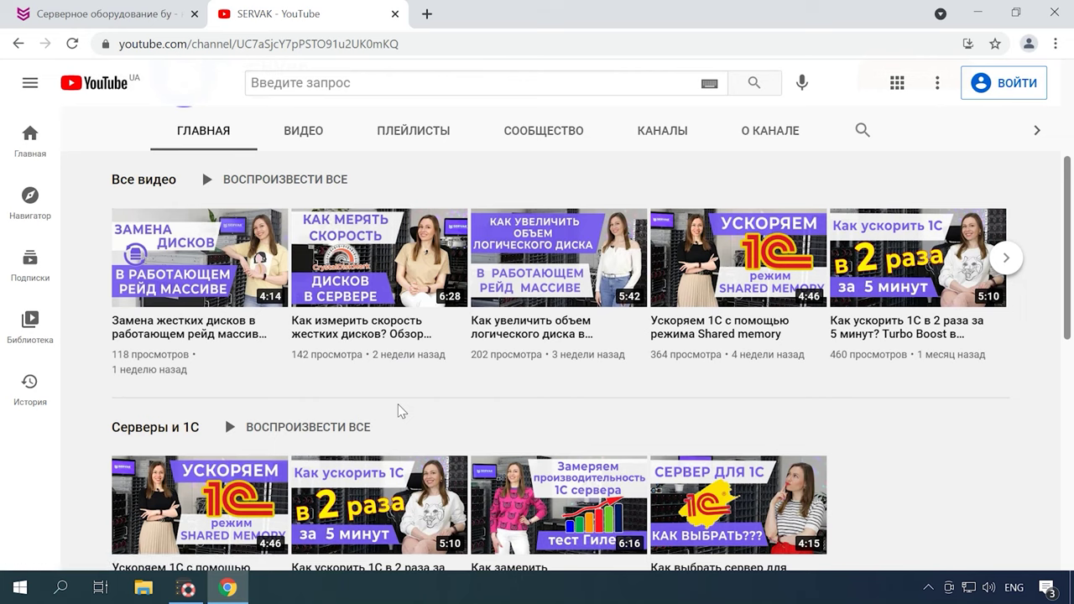